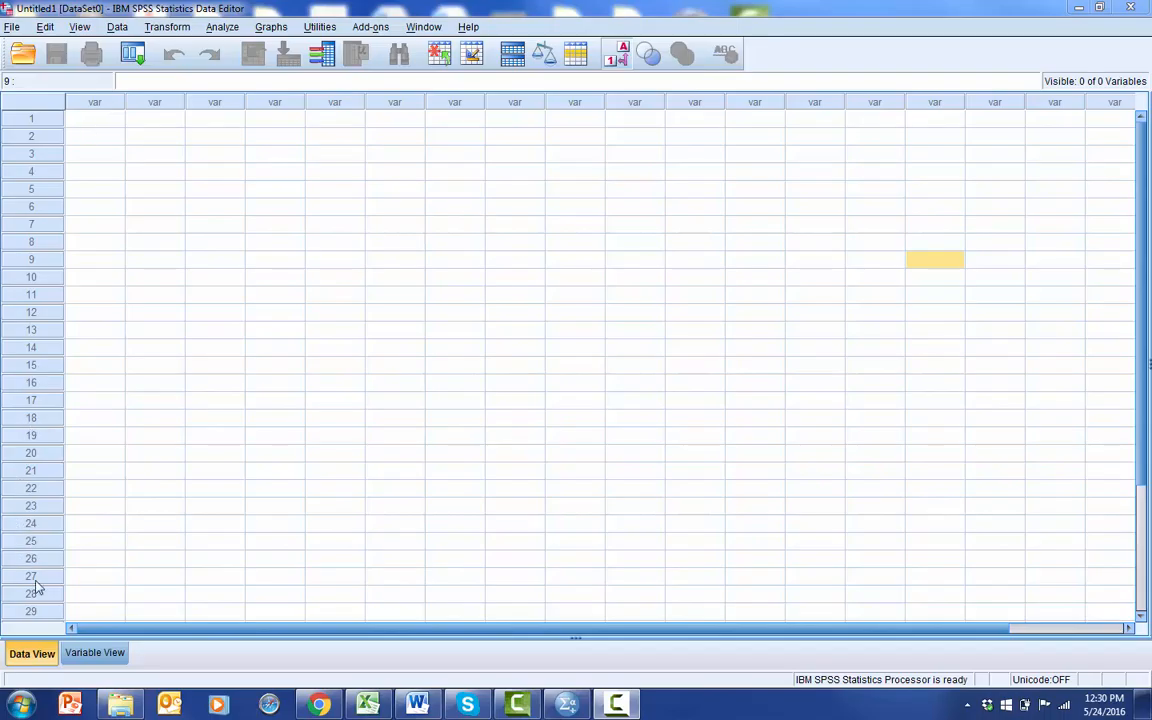
Define three variables named Student, Gender and Age, and return to the data grid.
{"action": "left_click", "coordinate": [95, 652]}
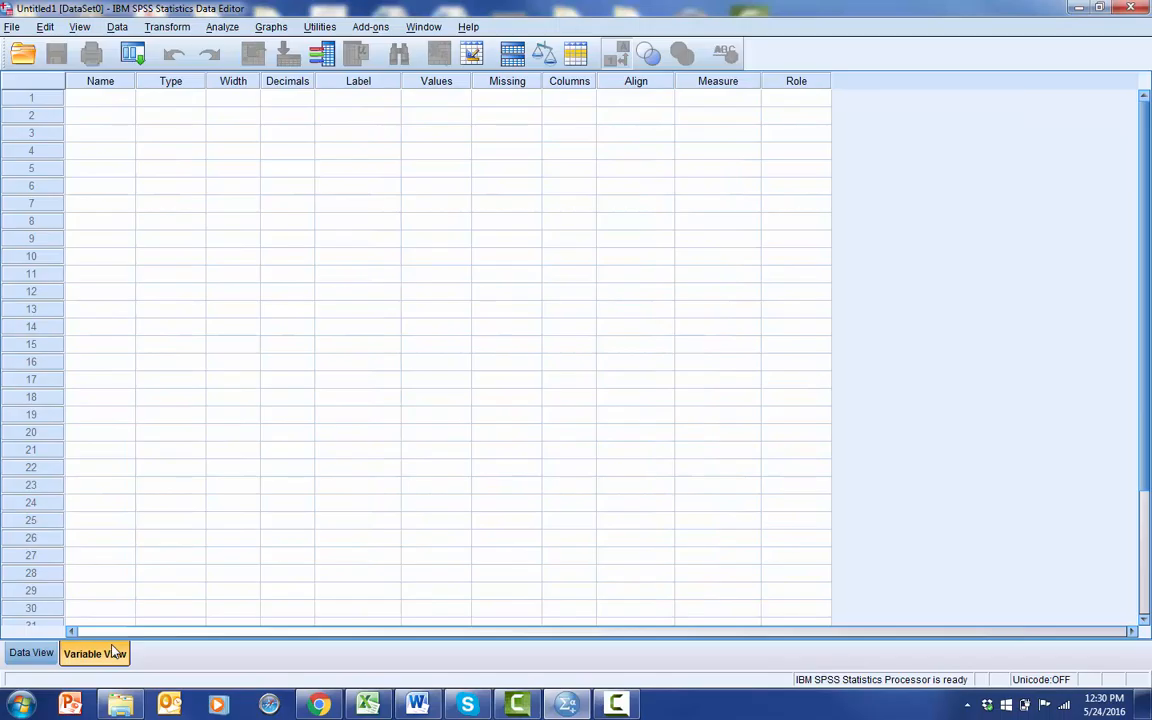
{"action": "left_click", "coordinate": [30, 653]}
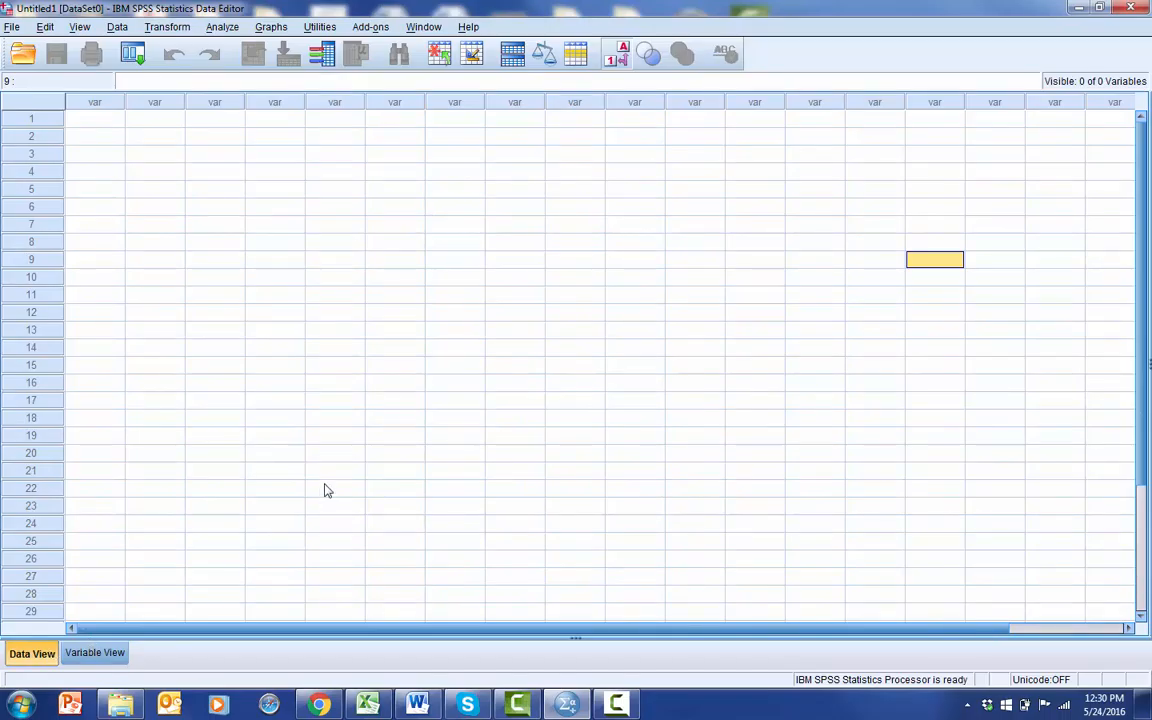
{"action": "double_click", "coordinate": [86, 104]}
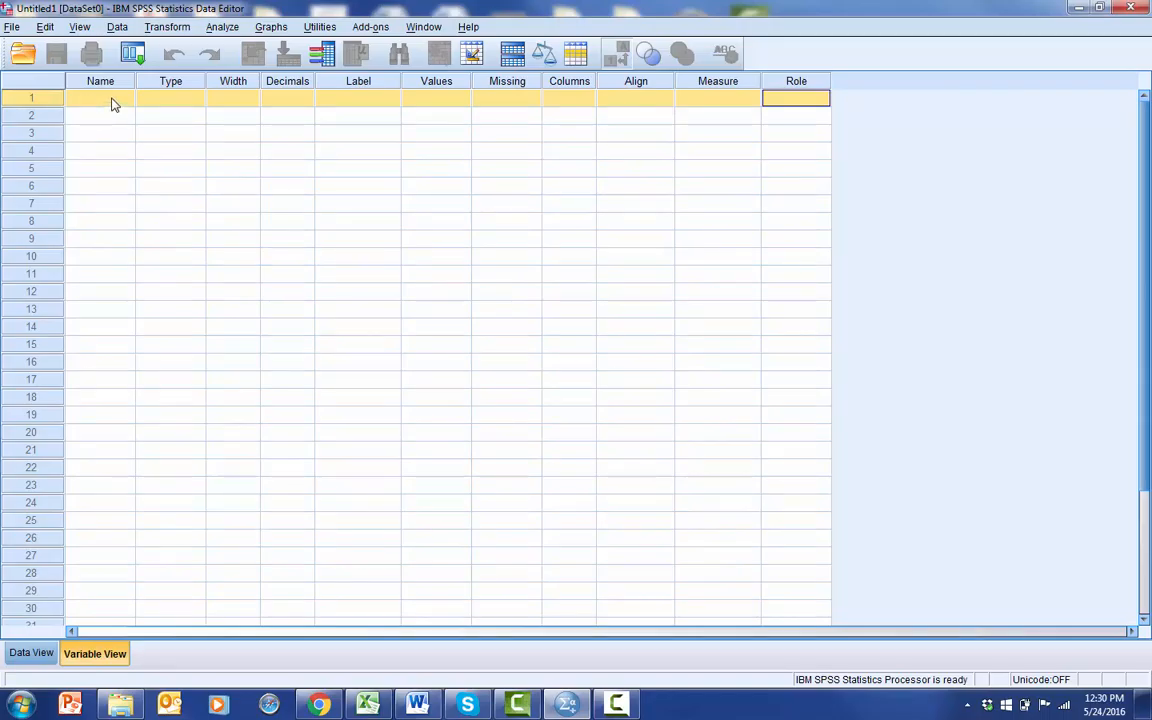
{"action": "left_click", "coordinate": [113, 101]}
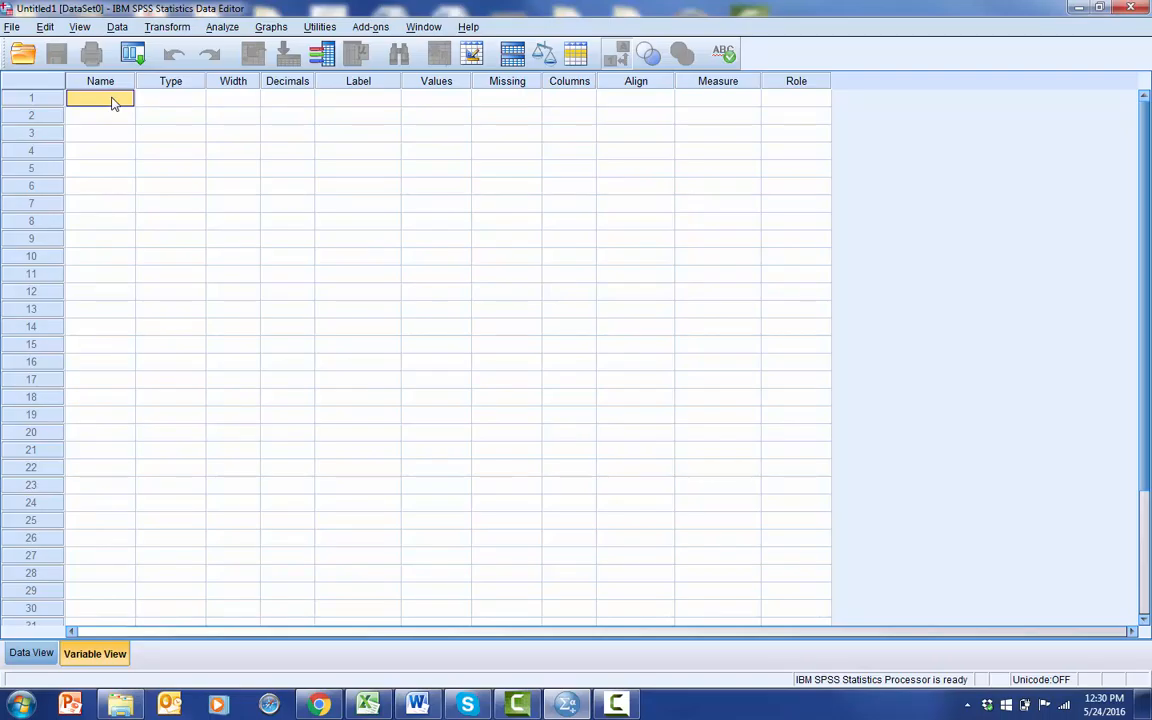
{"action": "type", "text": "Student"}
{"action": "left_click", "coordinate": [100, 119]}
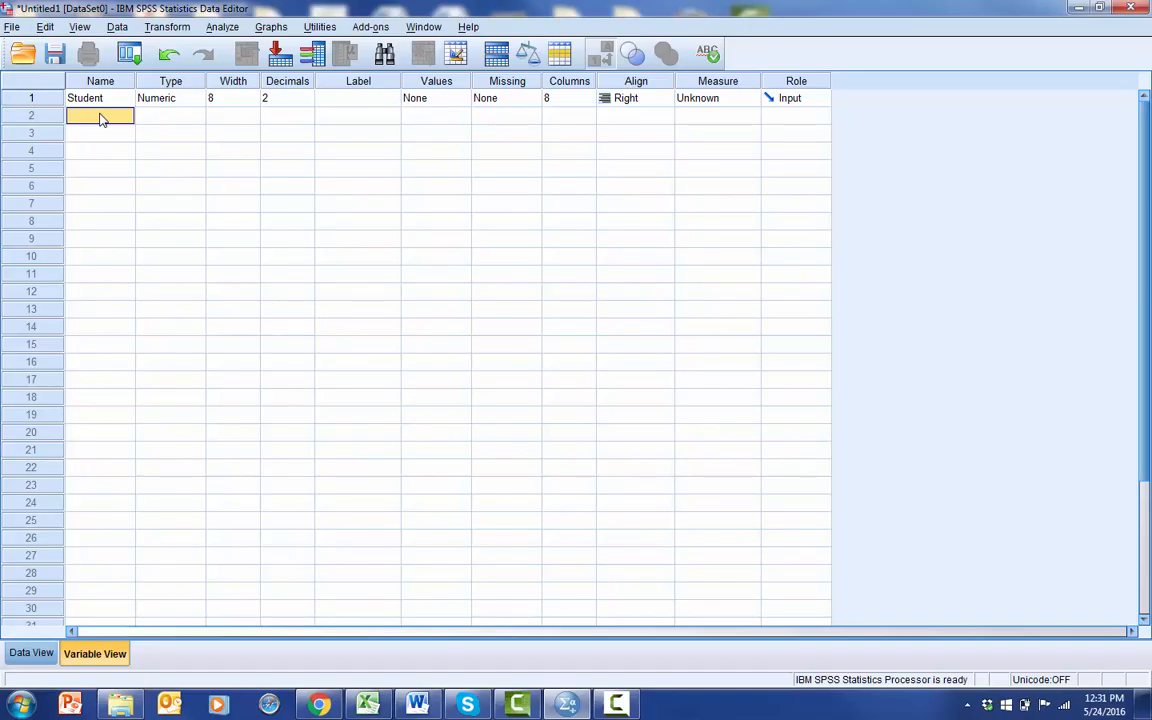
{"action": "type", "text": "Gender"}
{"action": "key", "text": "Return"}
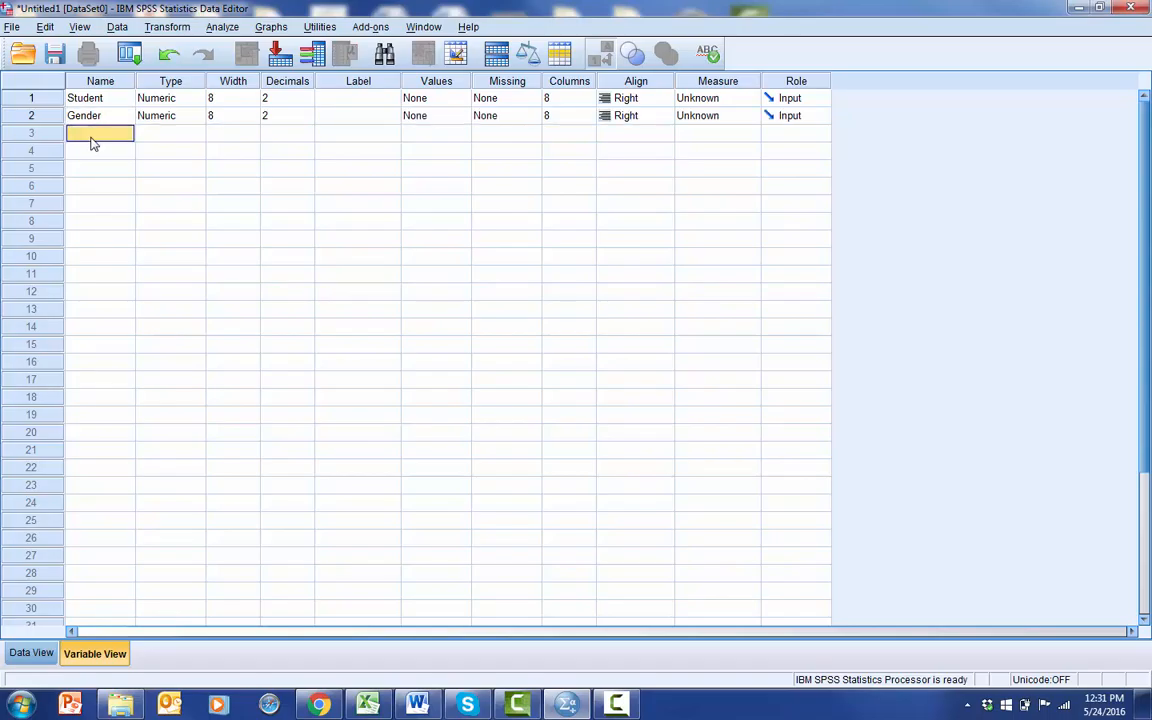
{"action": "type", "text": "Age"}
{"action": "left_click", "coordinate": [31, 653]}
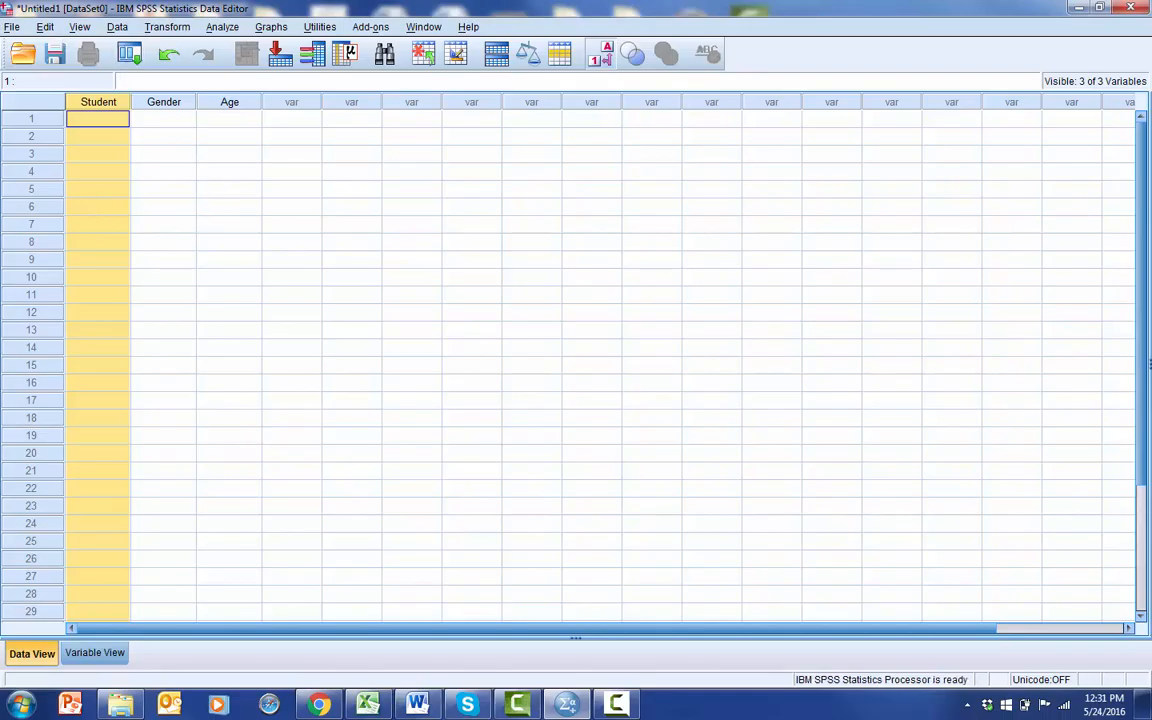
Switch to the Grading Spreadsheet in Excel and select the ID, gender and age cells of students 1 to 30 (A4:C33), excluding the dummy row.
{"action": "left_click_drag", "start_coordinate": [0, 0], "coordinate": [399, 70]}
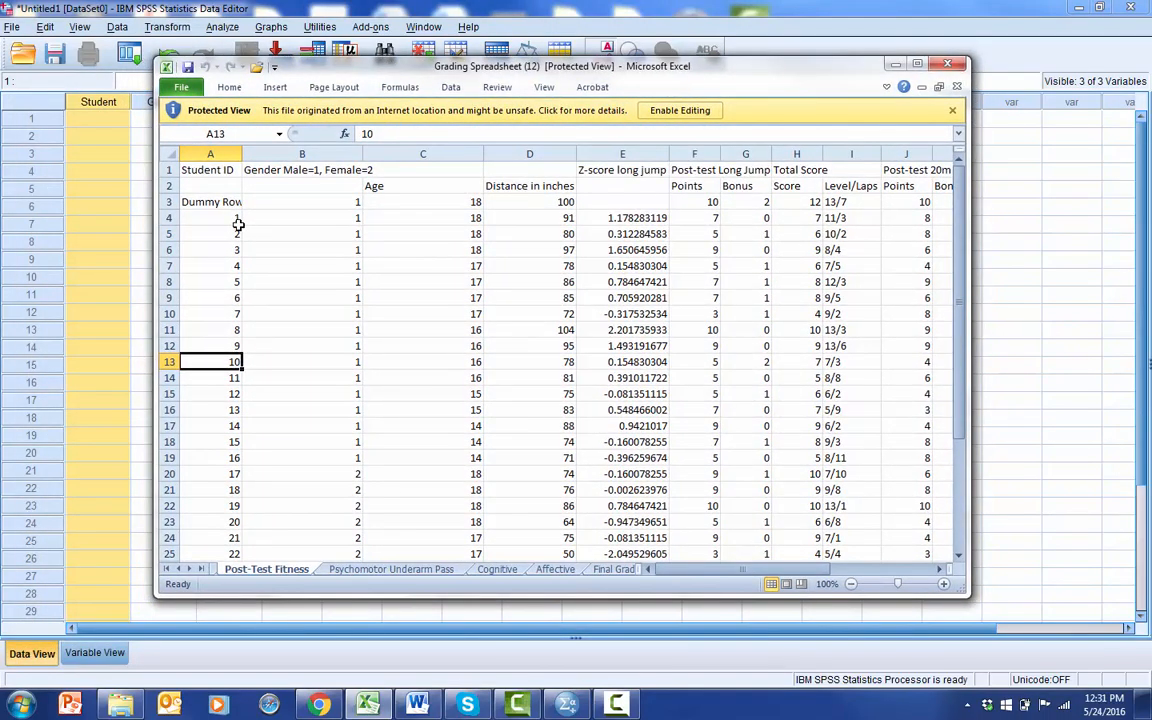
{"action": "left_click_drag", "start_coordinate": [231, 218], "coordinate": [392, 502]}
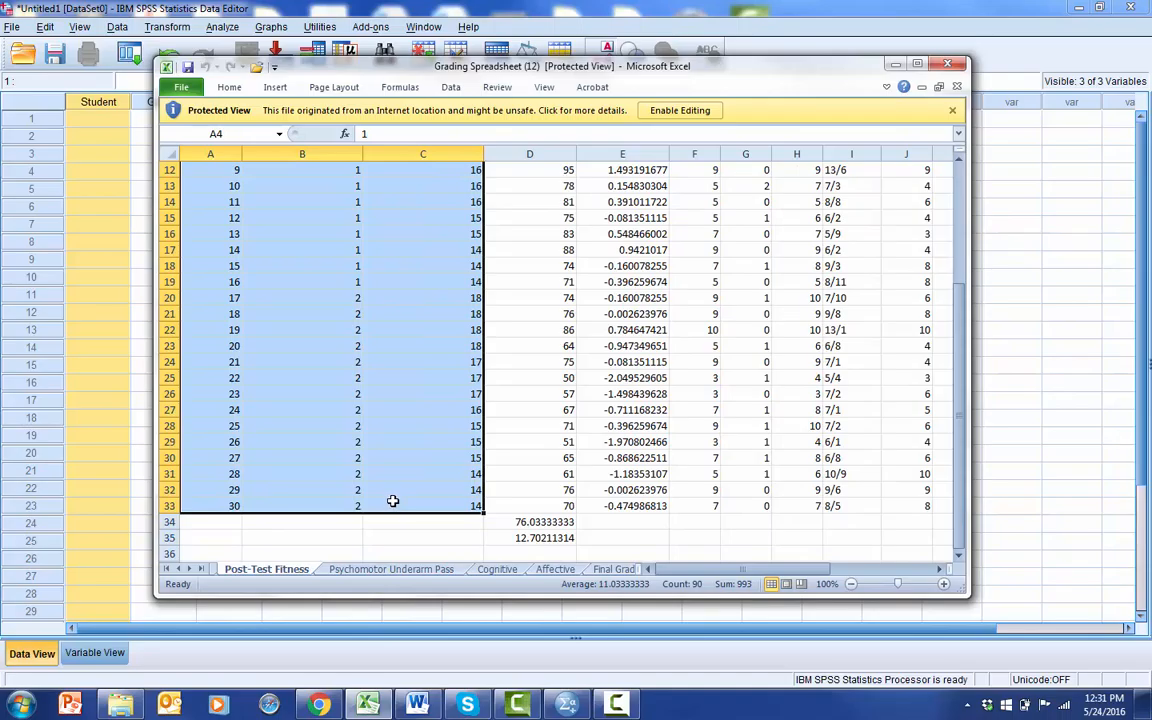
{"action": "right_click", "coordinate": [392, 502]}
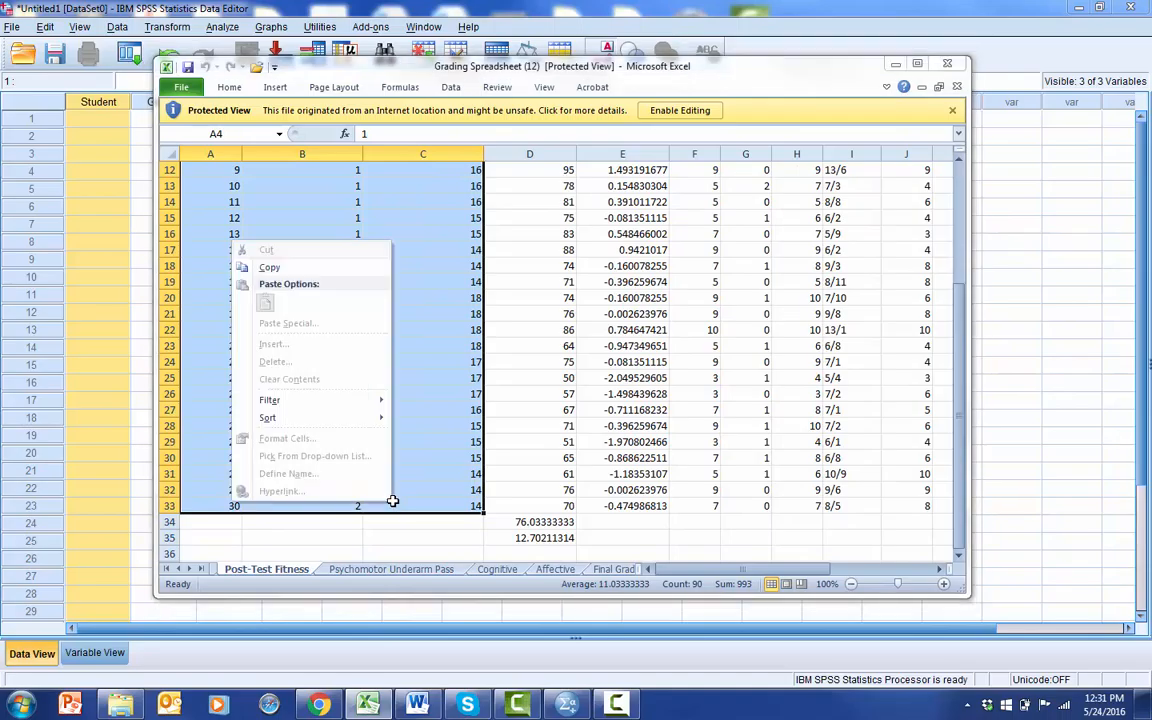
{"action": "right_click", "coordinate": [457, 300]}
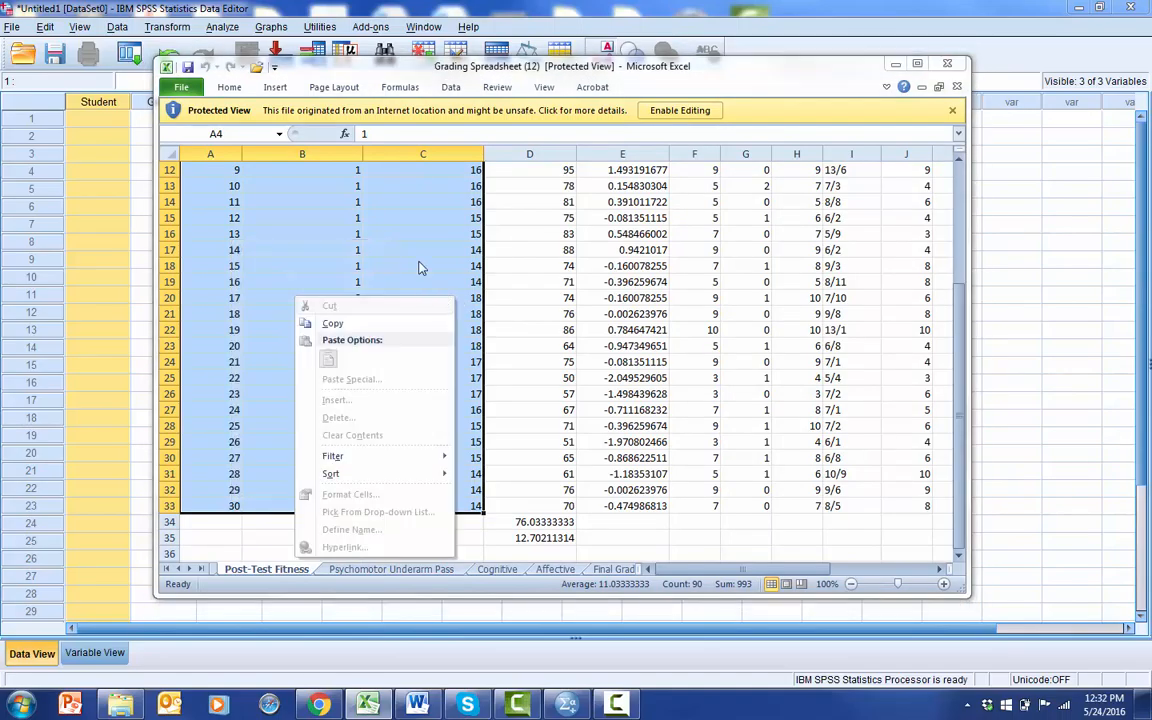
{"action": "key", "text": "Escape"}
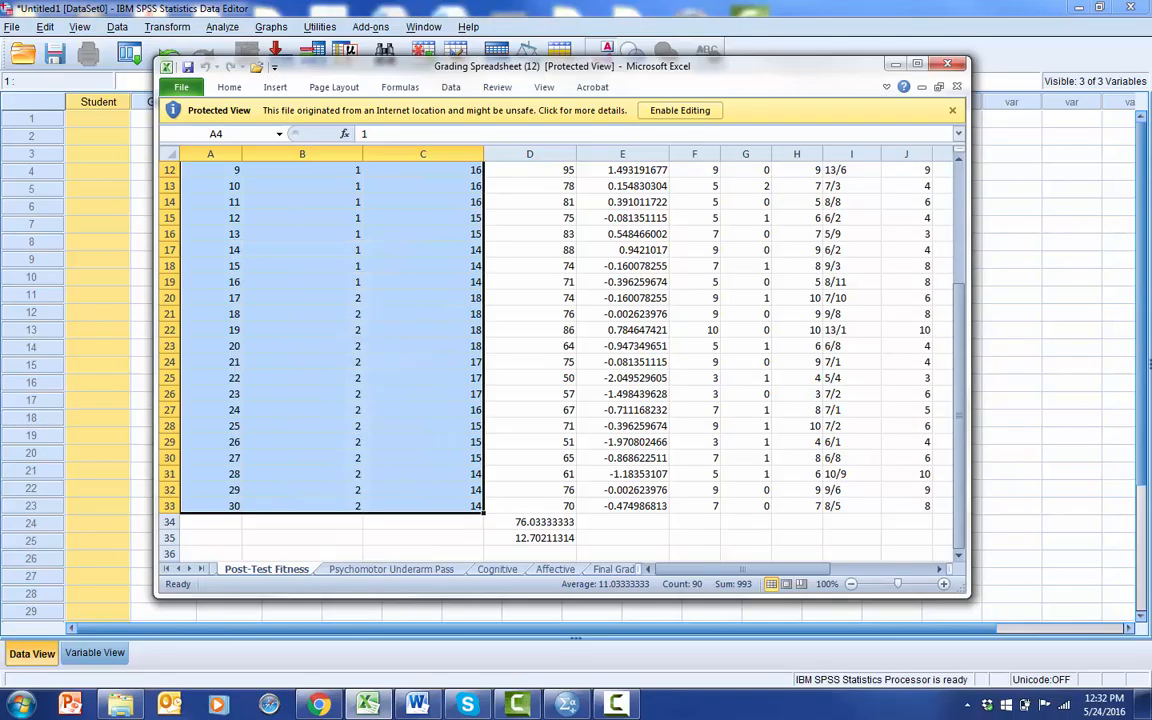
Enable editing in the workbook and copy the selected cells into the Student, Gender and Age columns of the SPSS dataset.
{"action": "left_click", "coordinate": [680, 110]}
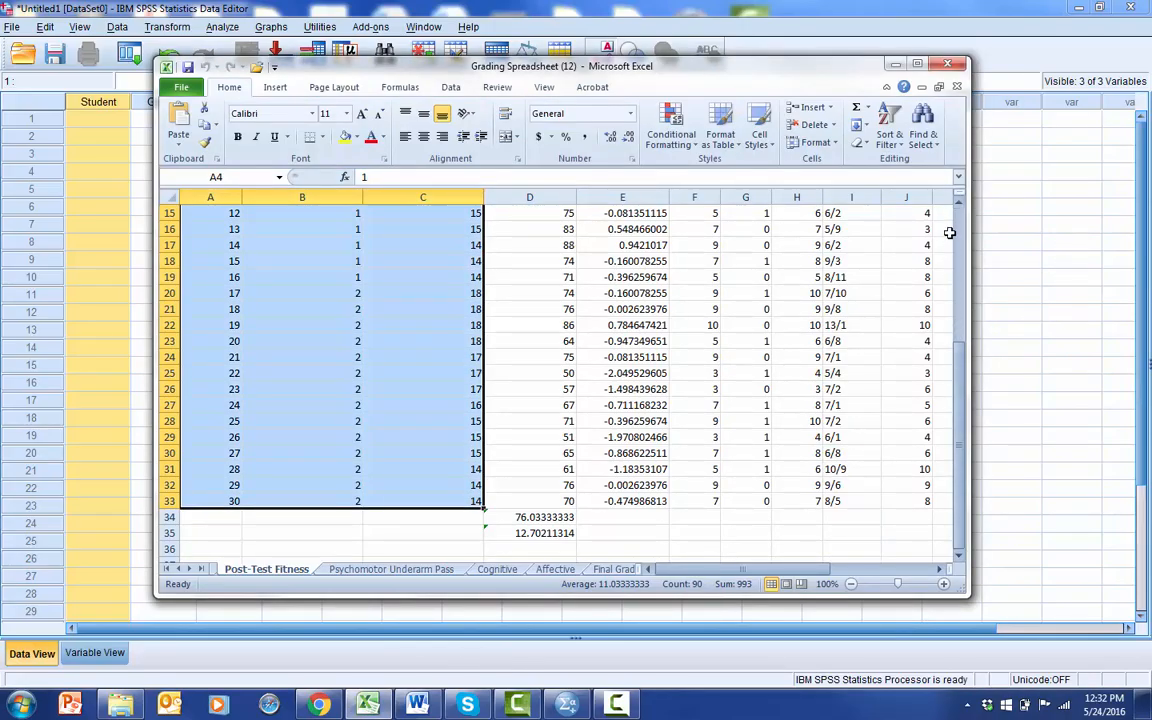
{"action": "right_click", "coordinate": [437, 345]}
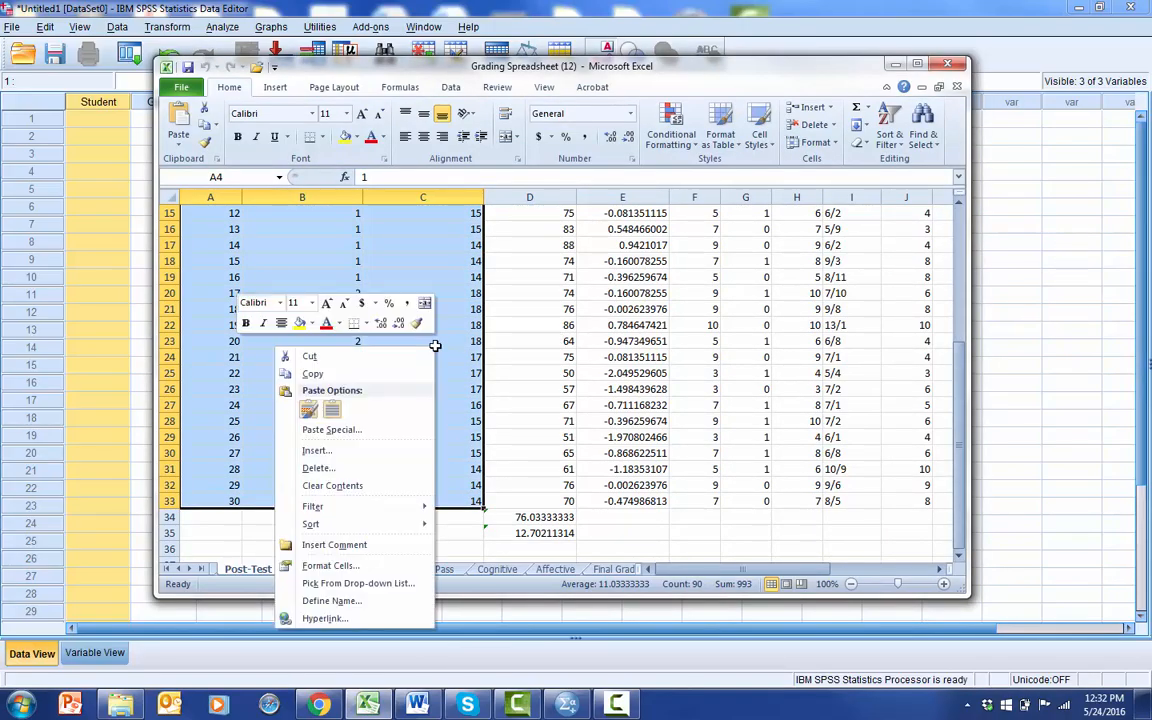
{"action": "left_click", "coordinate": [352, 374]}
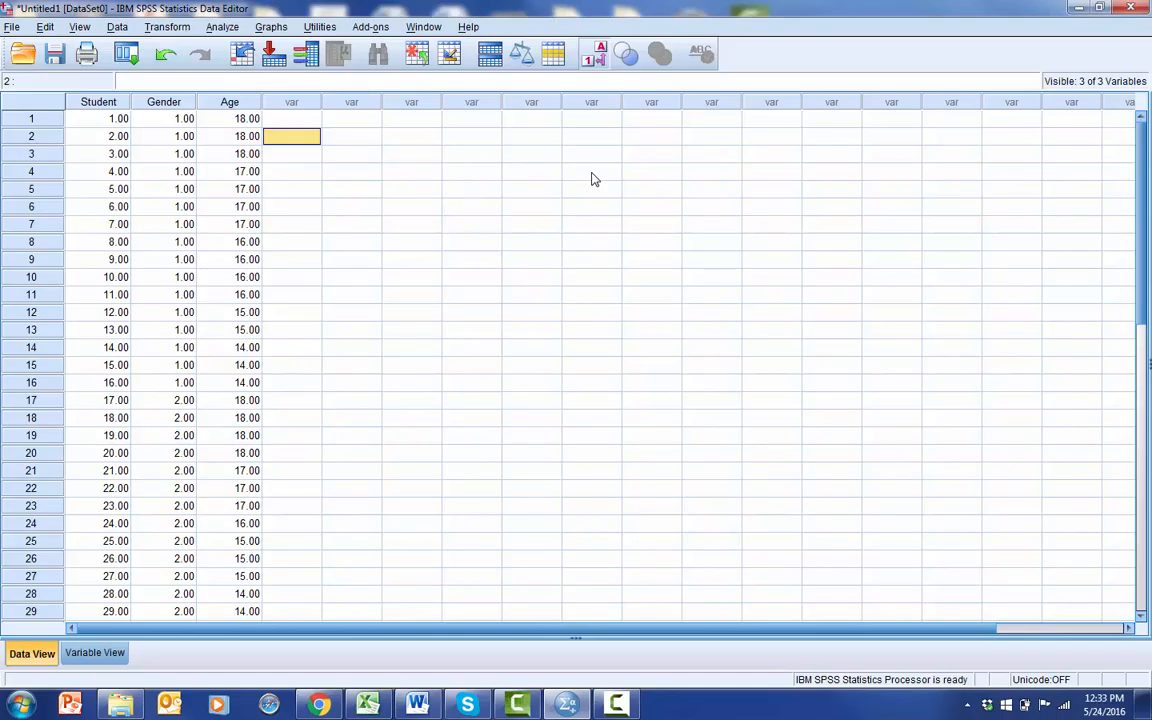
Open the variable definition of Gender and go to its row.
{"action": "double_click", "coordinate": [183, 108]}
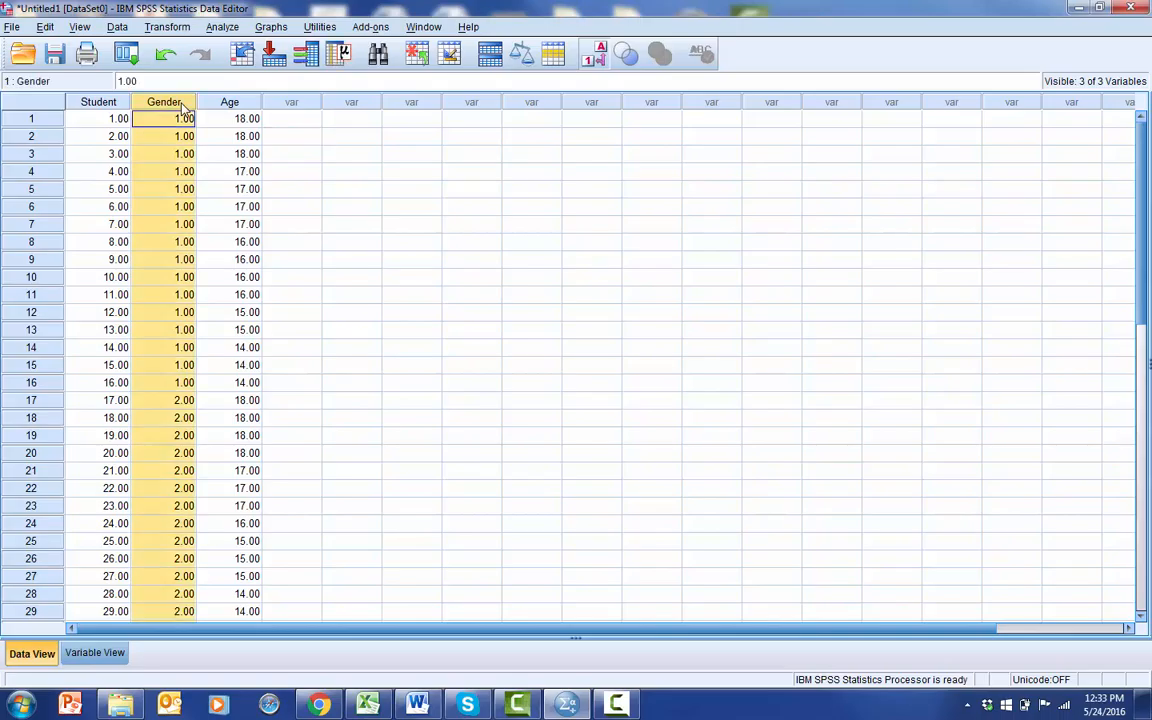
{"action": "left_click", "coordinate": [410, 276]}
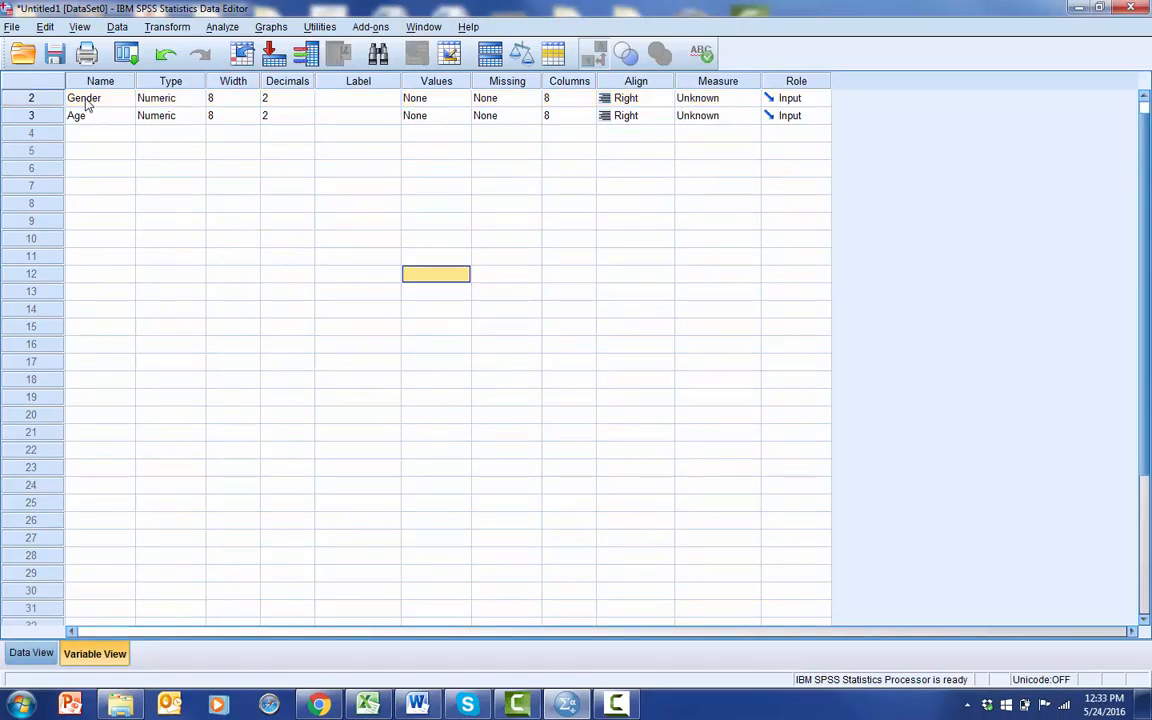
{"action": "left_click", "coordinate": [390, 102]}
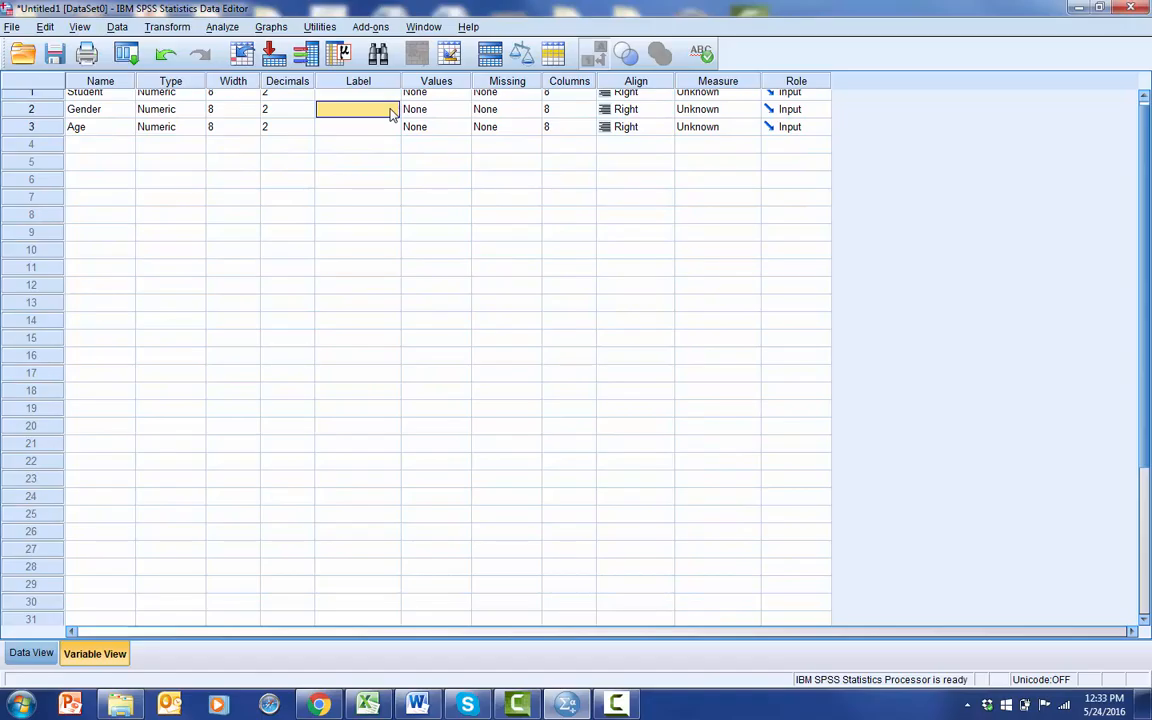
{"action": "left_click", "coordinate": [463, 110]}
{"action": "left_click", "coordinate": [463, 110]}
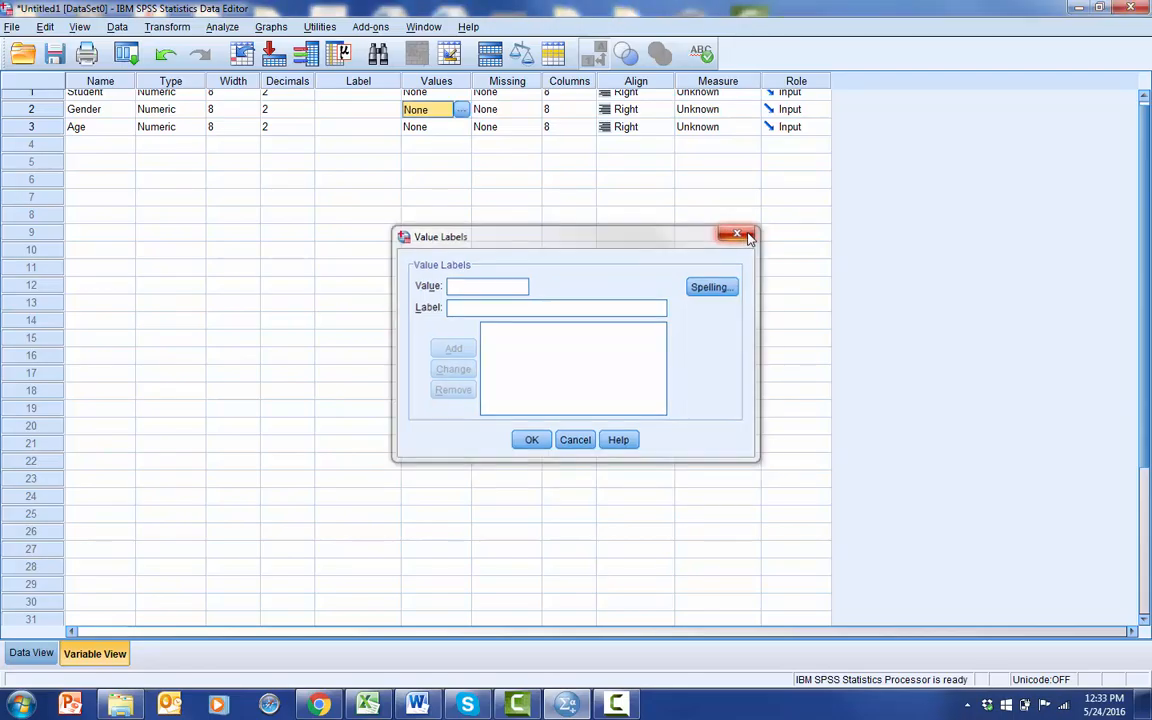
{"action": "left_click", "coordinate": [740, 236]}
{"action": "left_click", "coordinate": [355, 111]}
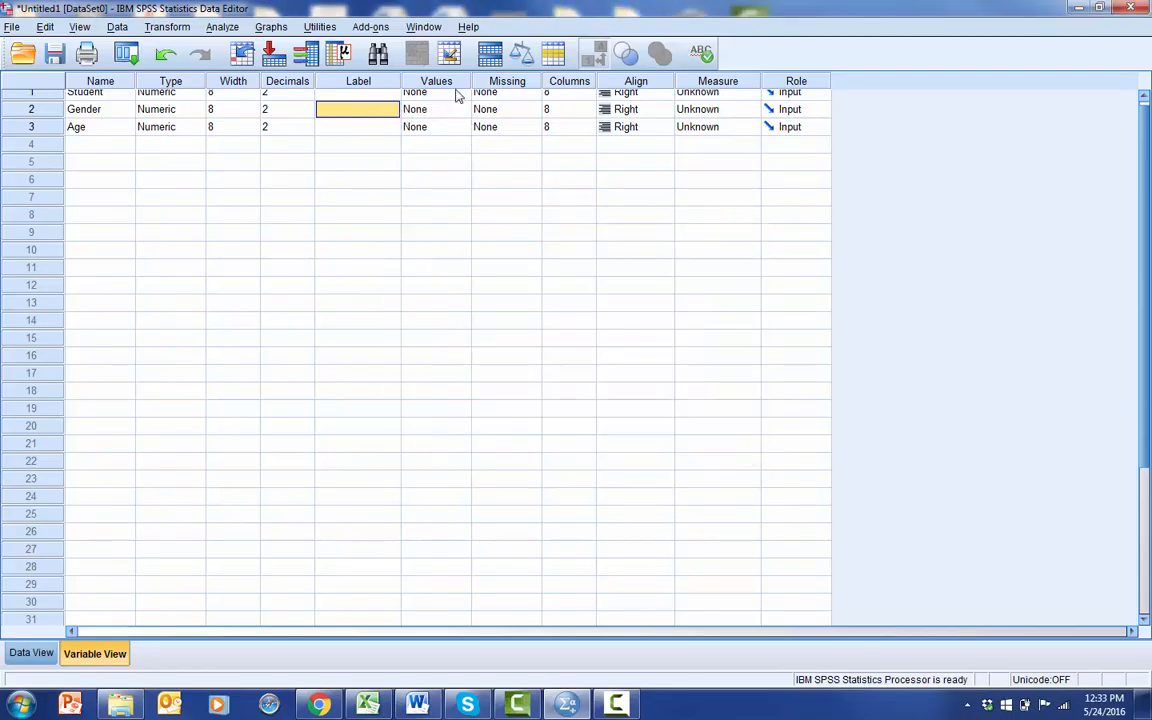
Add the value label "males" for value 1 of the Gender variable.
{"action": "left_click", "coordinate": [459, 117]}
{"action": "left_click", "coordinate": [461, 110]}
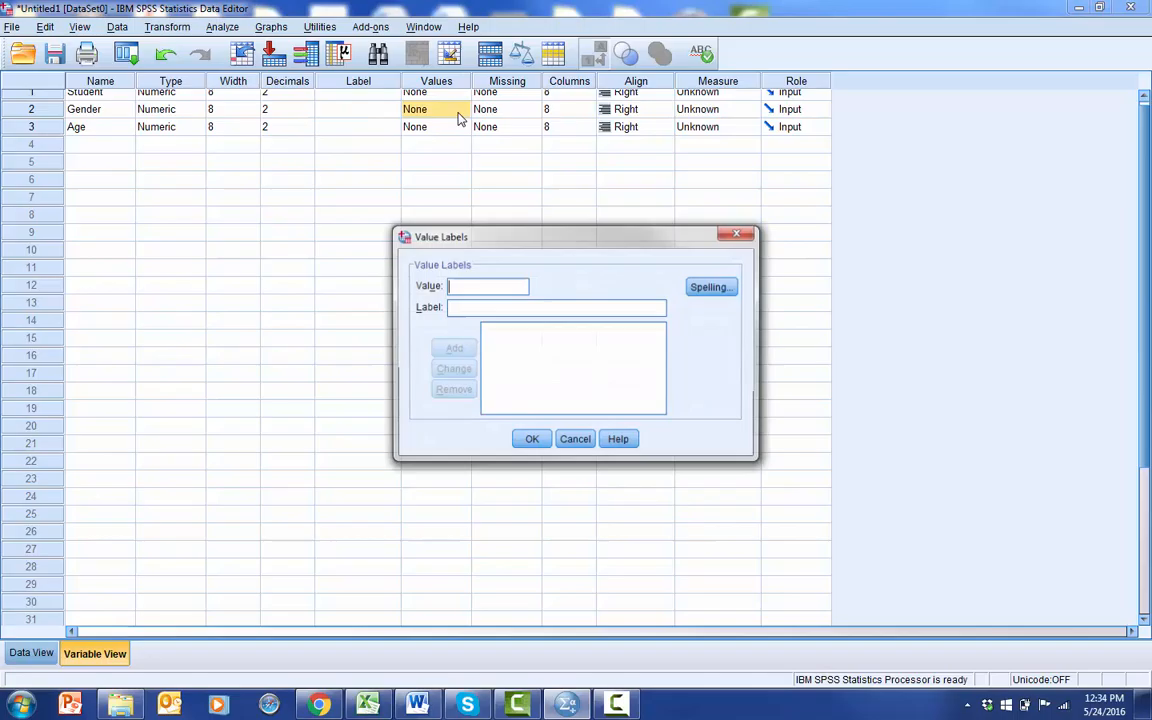
{"action": "type", "text": "1"}
{"action": "left_click", "coordinate": [470, 307]}
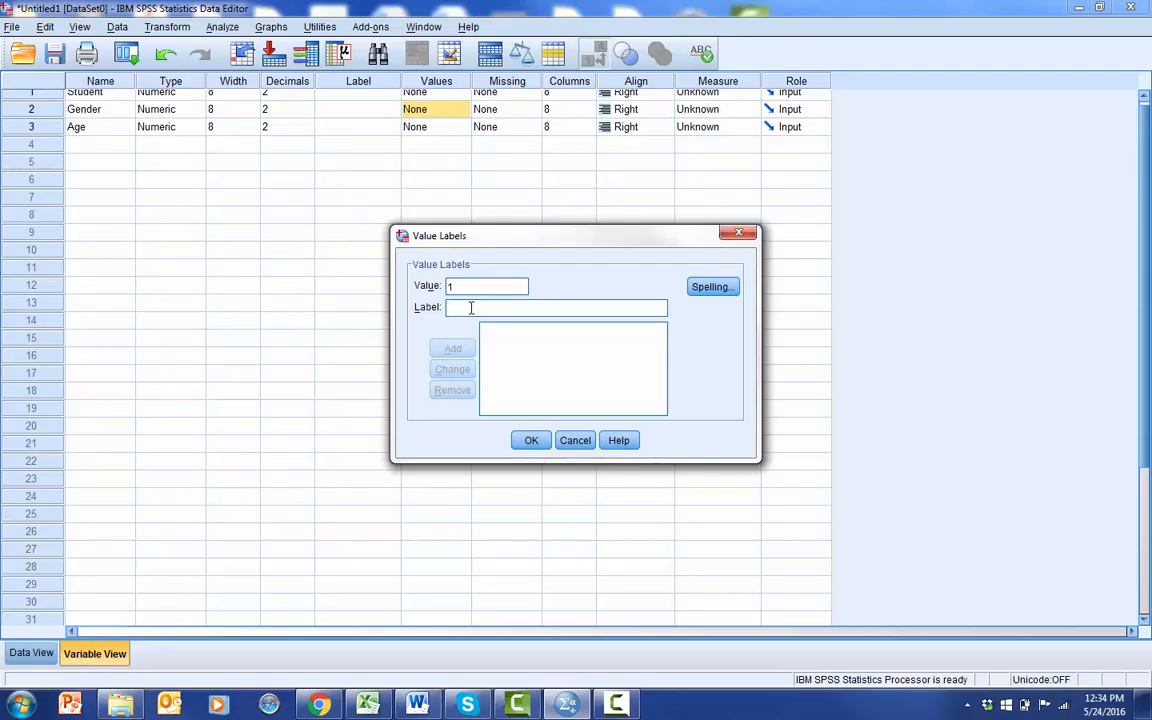
{"action": "type", "text": "males"}
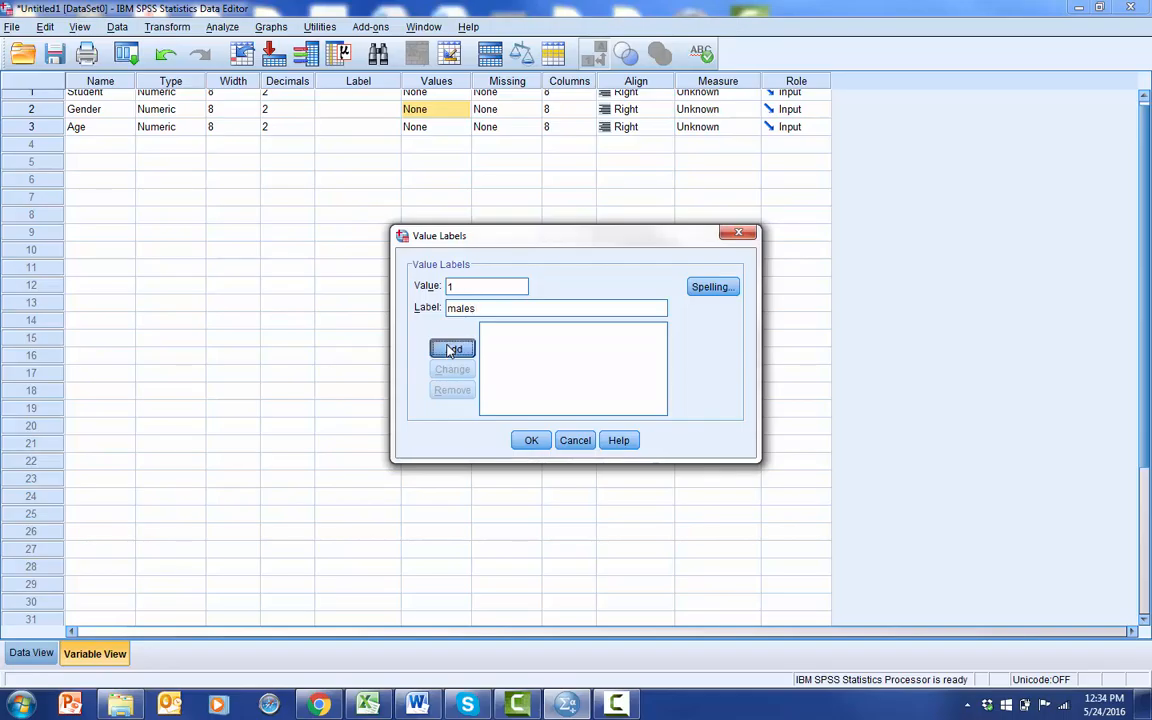
{"action": "left_click", "coordinate": [452, 349]}
Add the value label "females" for value 2 of Gender and apply the labels.
{"action": "type", "text": "2"}
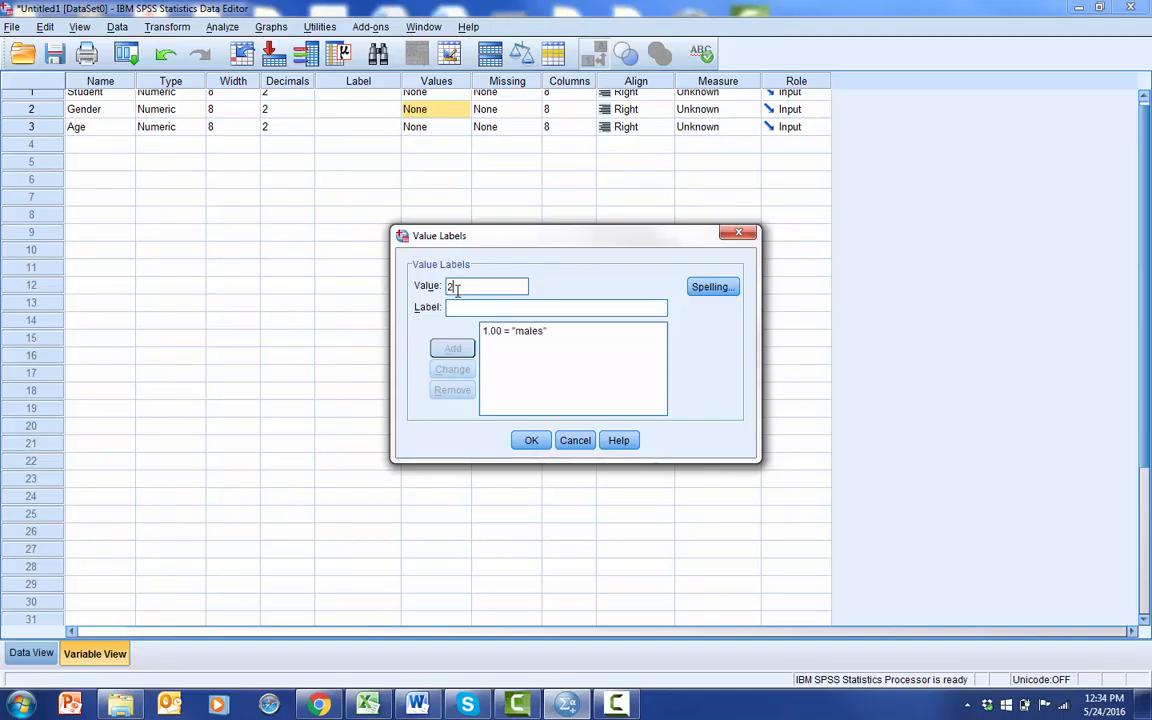
{"action": "left_click", "coordinate": [457, 307]}
{"action": "type", "text": "females"}
{"action": "left_click", "coordinate": [457, 350]}
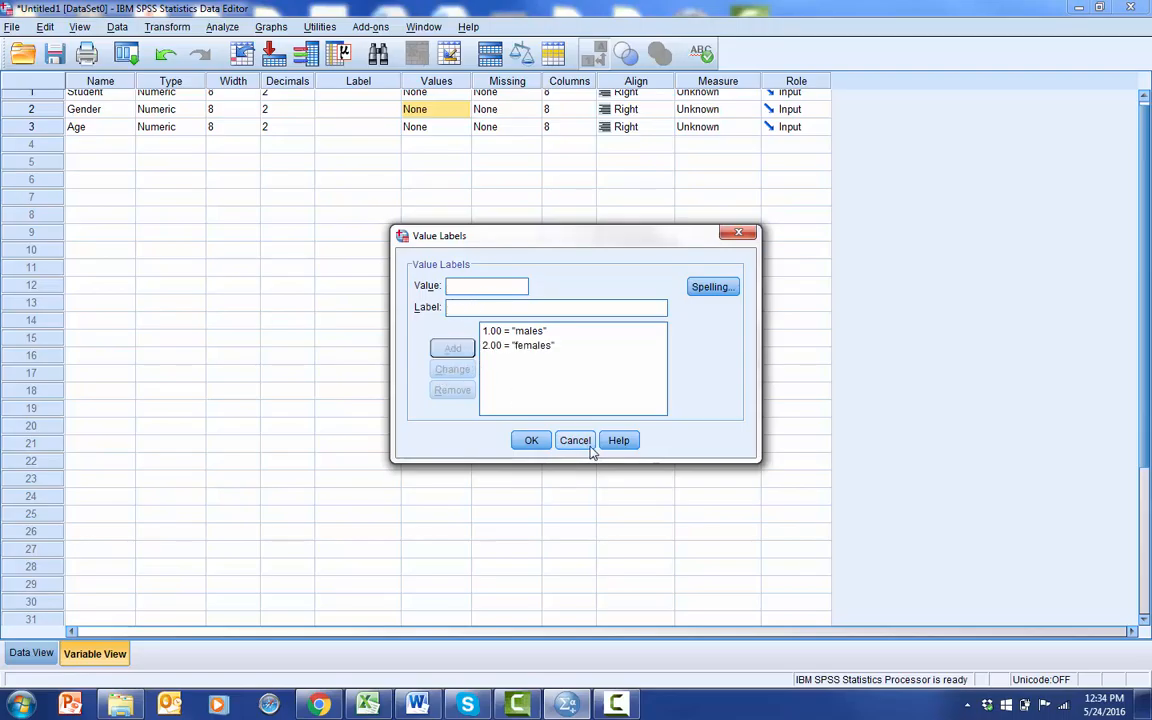
{"action": "left_click", "coordinate": [529, 441]}
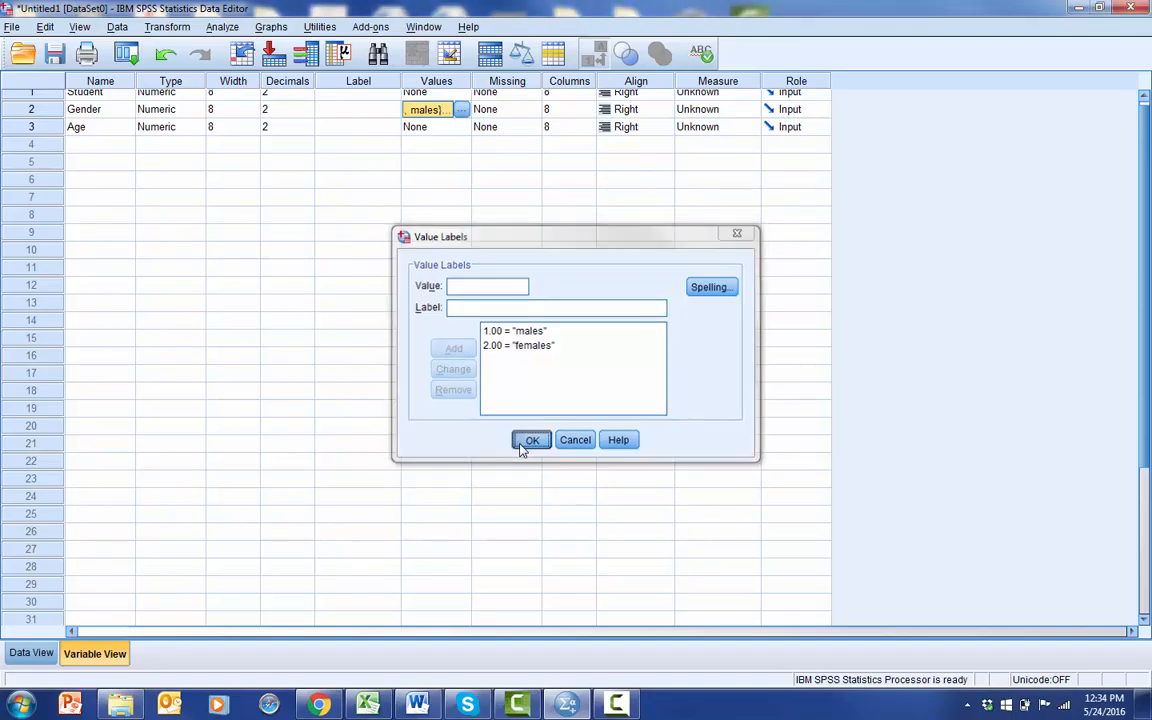
View the data and toggle the Gender column between numeric codes and value labels, ending with the labels shown.
{"action": "left_click", "coordinate": [38, 652]}
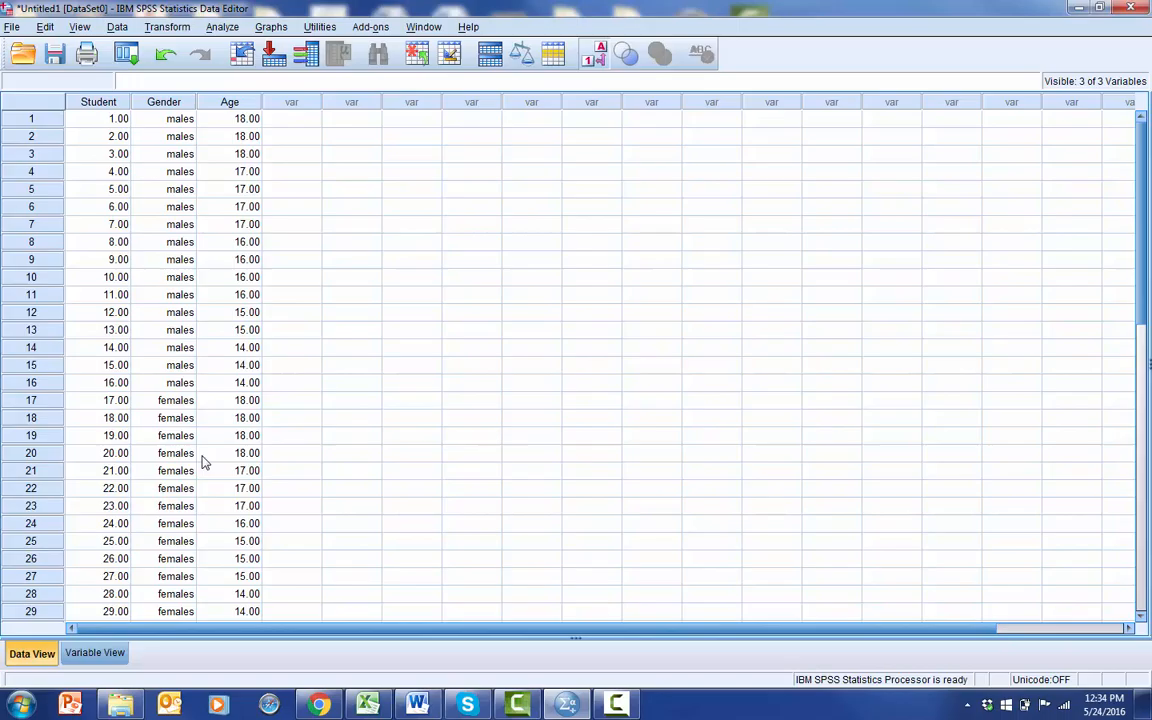
{"action": "left_click", "coordinate": [596, 55]}
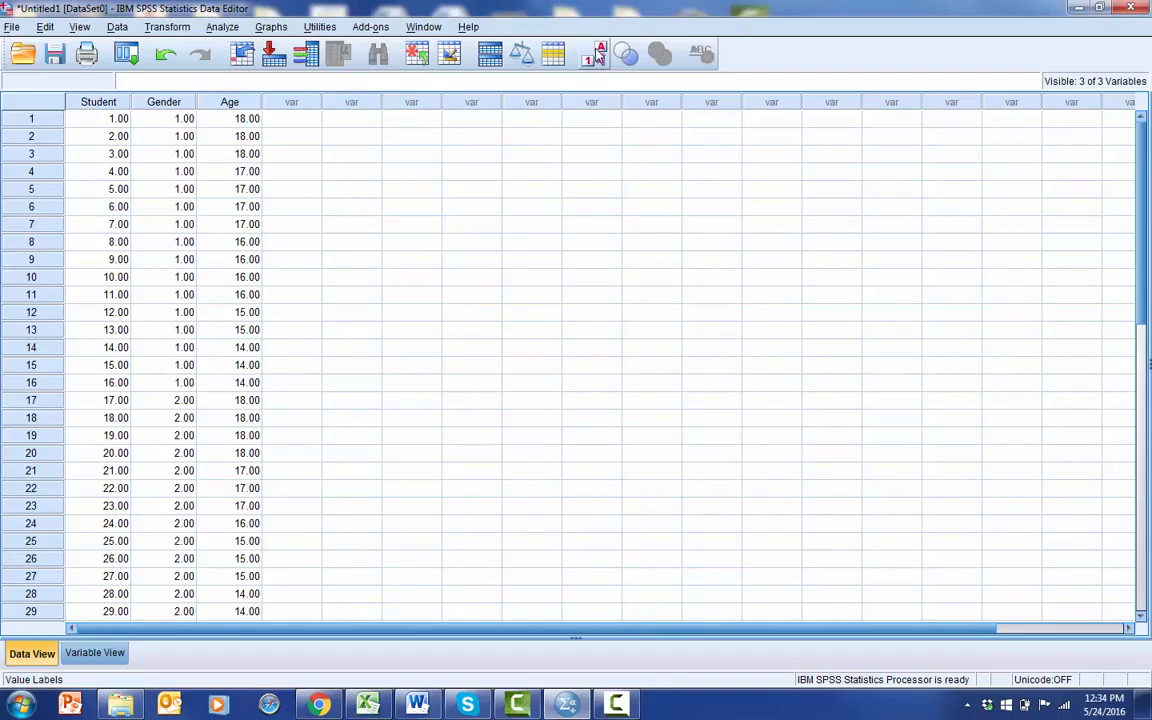
{"action": "left_click", "coordinate": [597, 55]}
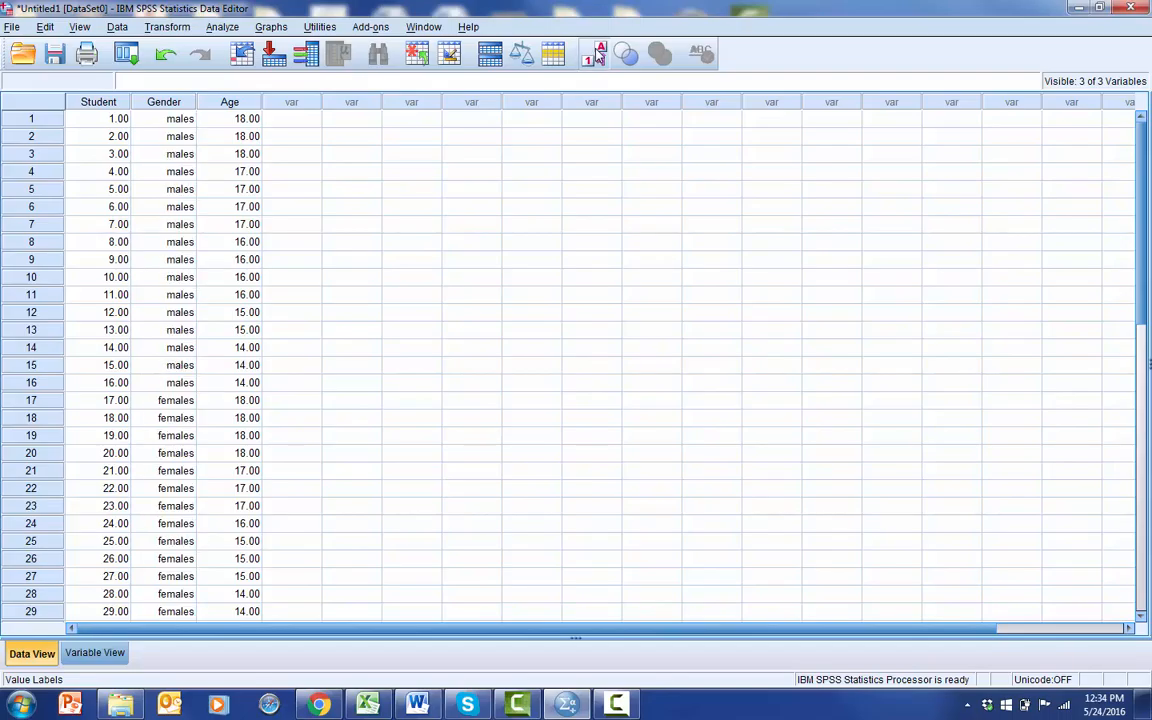
{"action": "left_click", "coordinate": [597, 55]}
{"action": "left_click", "coordinate": [597, 55]}
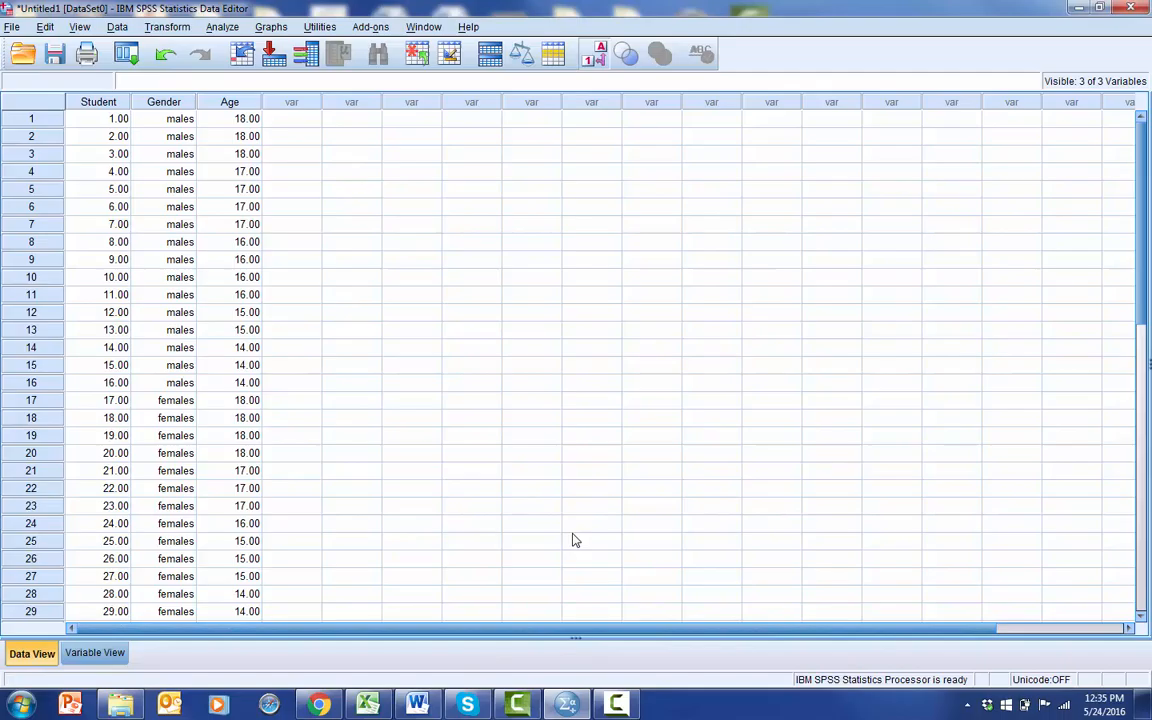
Switch to the Grading Spreadsheet in Excel and copy the # of Pushups values from M4 to M33.
{"action": "left_click", "coordinate": [368, 708]}
{"action": "left_click", "coordinate": [522, 308]}
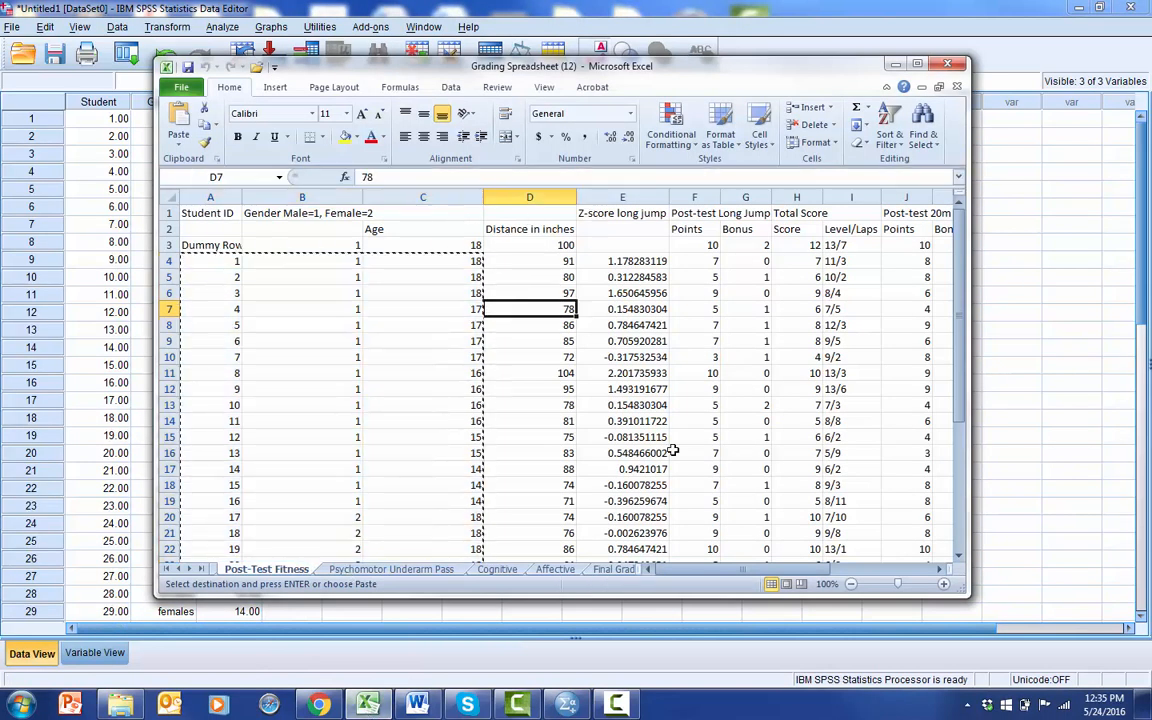
{"action": "left_click", "coordinate": [919, 65]}
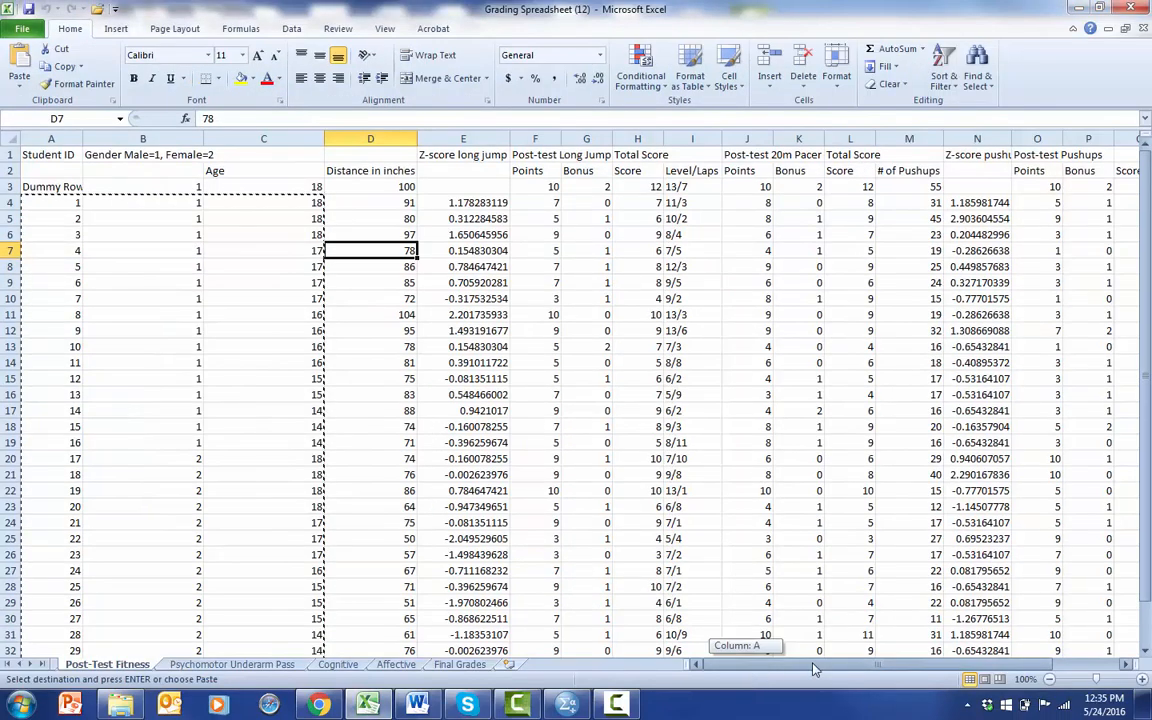
{"action": "left_click_drag", "start_coordinate": [813, 667], "coordinate": [731, 662]}
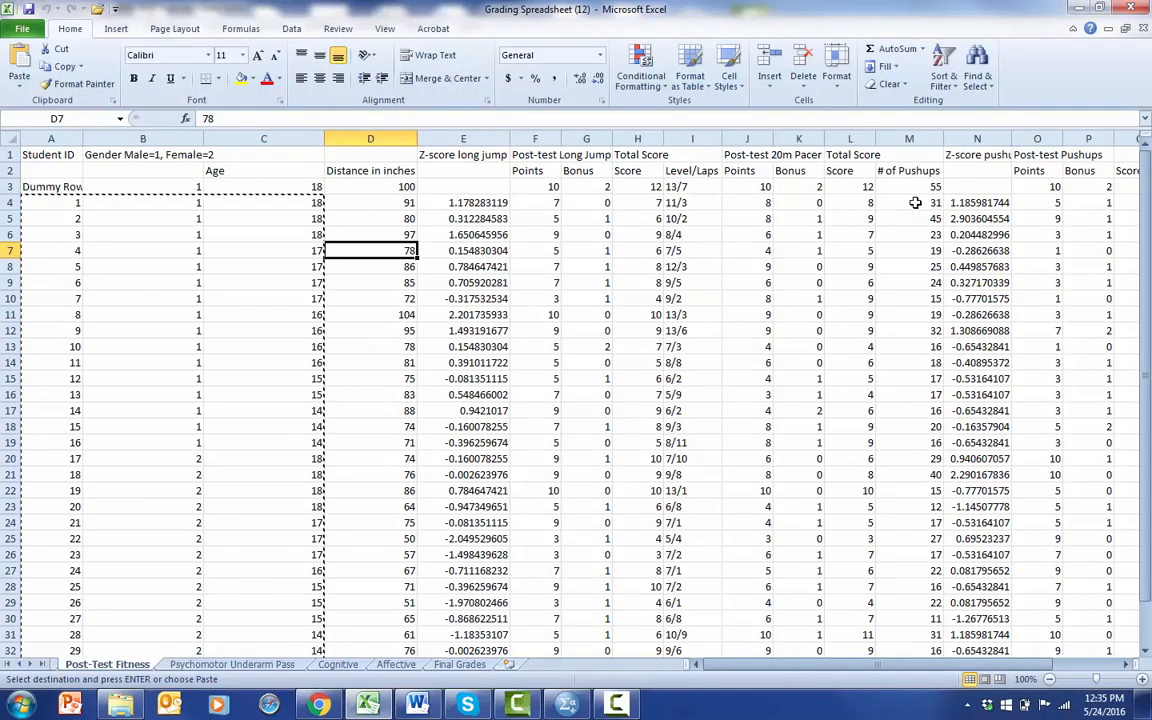
{"action": "left_click_drag", "start_coordinate": [915, 203], "coordinate": [915, 599]}
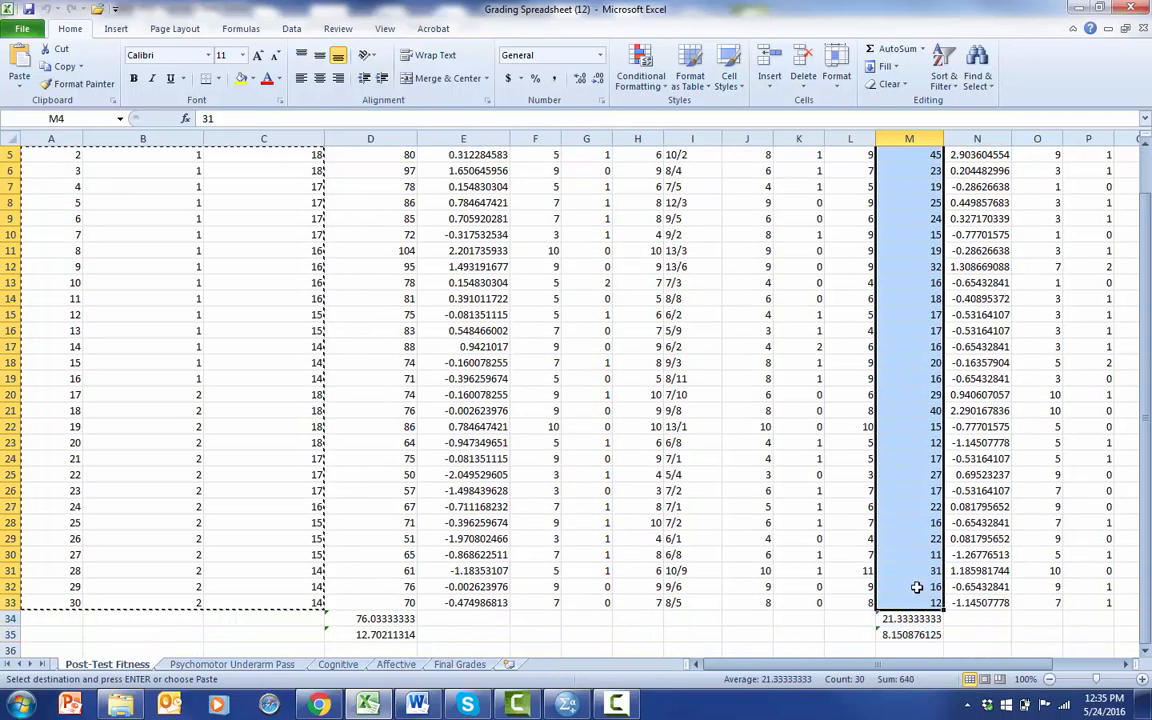
{"action": "right_click", "coordinate": [916, 587]}
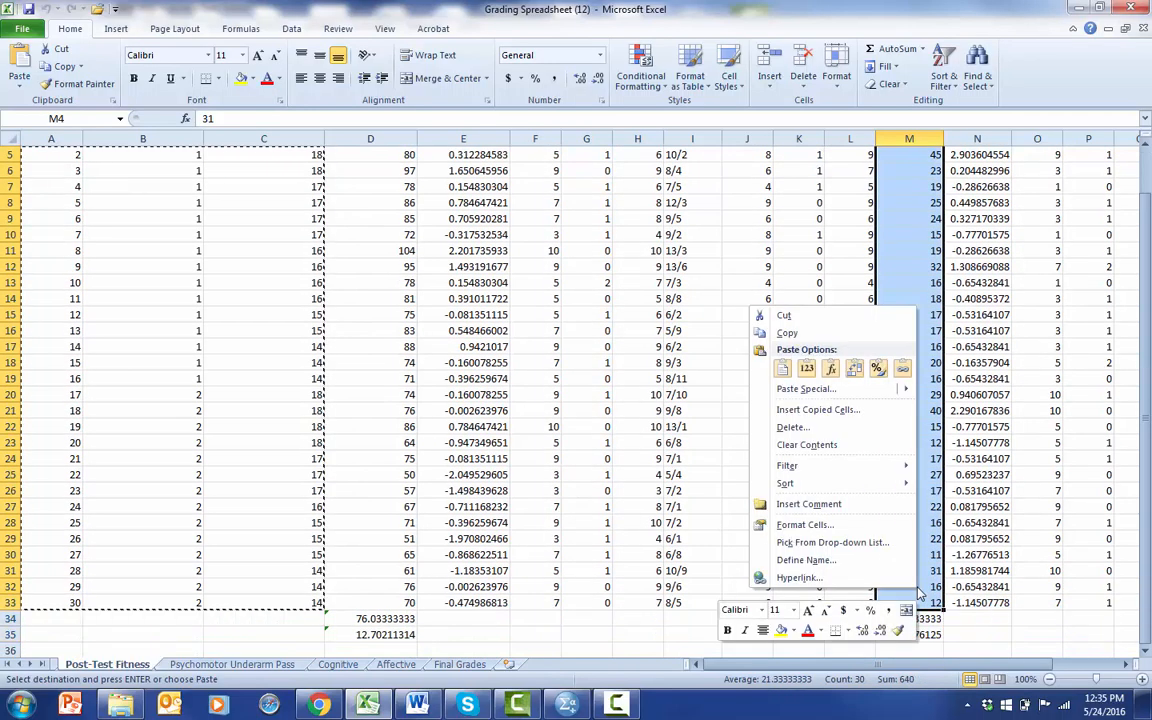
{"action": "left_click", "coordinate": [789, 336]}
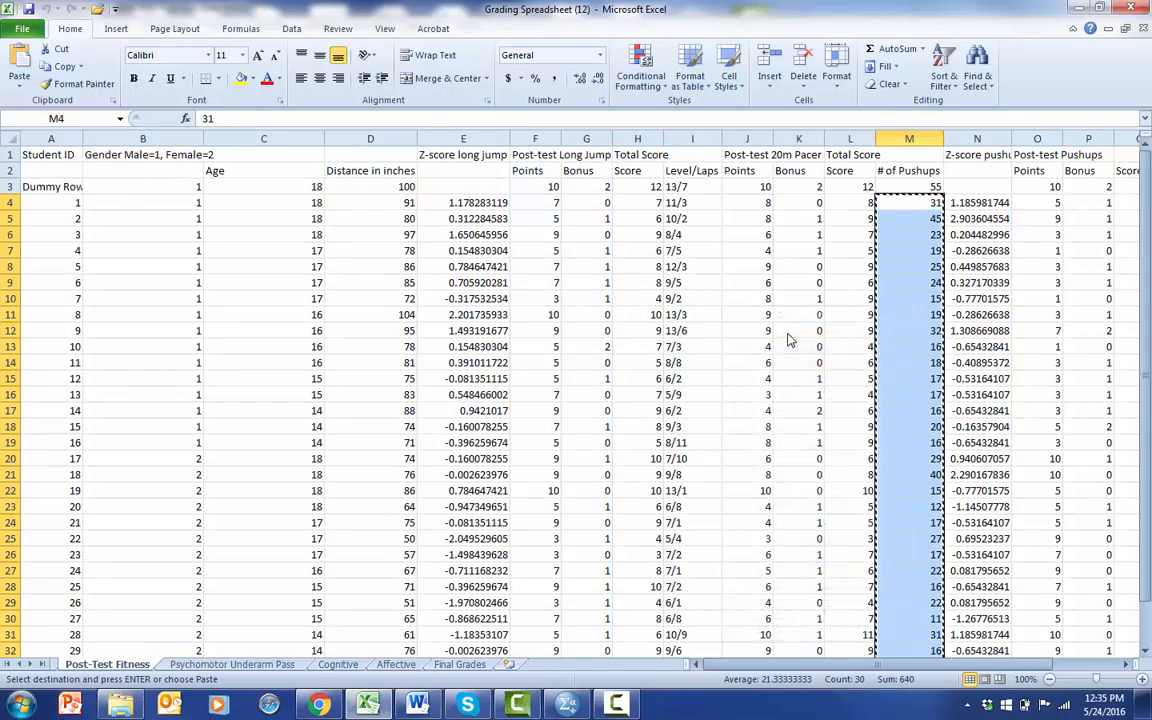
Return to the SPSS data and paste the copied values into the empty column after Age, starting at row 1.
{"action": "left_click", "coordinate": [944, 68]}
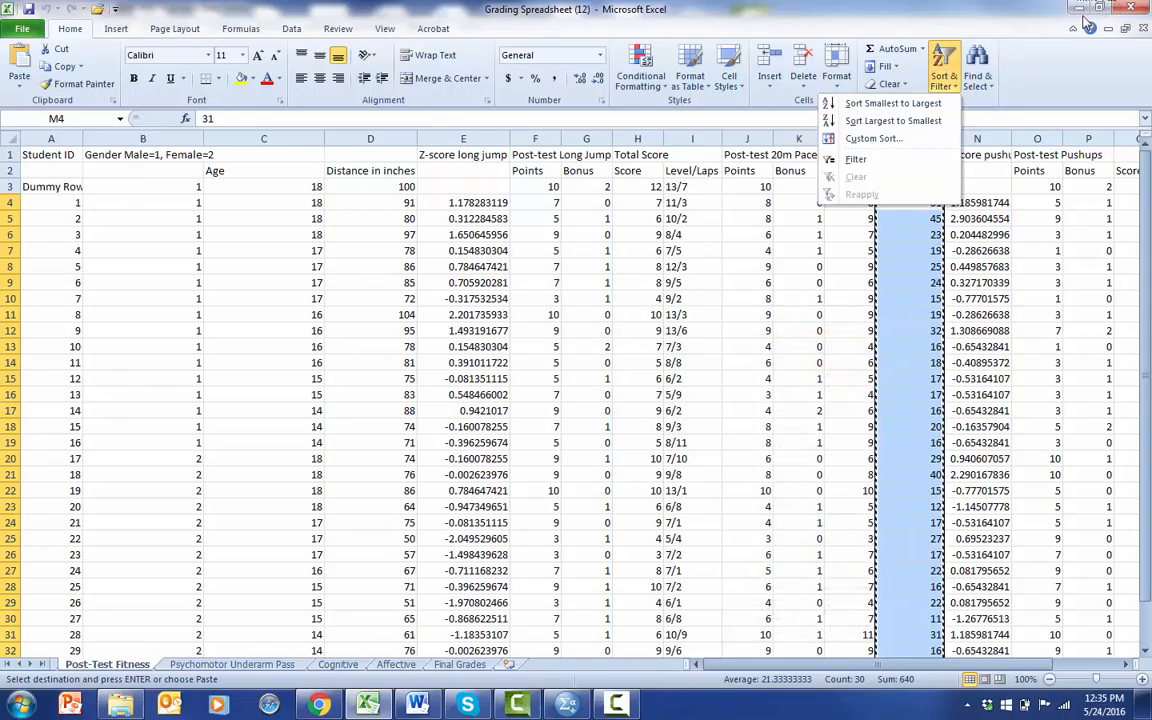
{"action": "left_click", "coordinate": [1081, 9]}
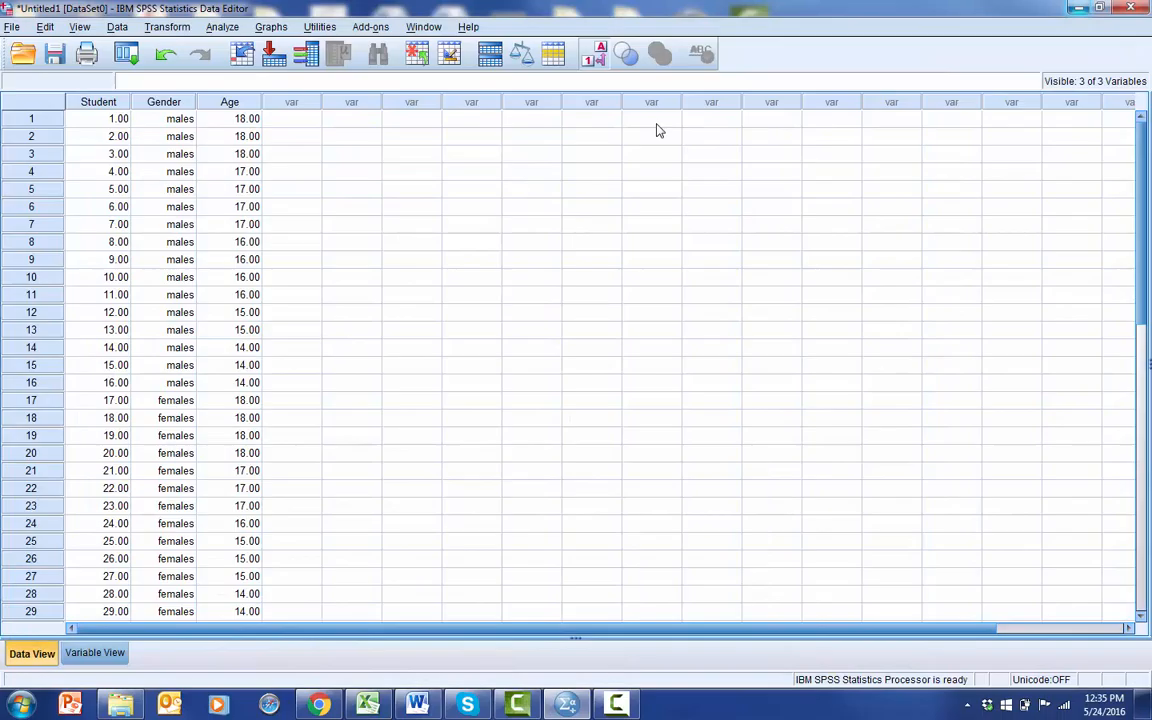
{"action": "right_click", "coordinate": [305, 119]}
{"action": "left_click", "coordinate": [335, 162]}
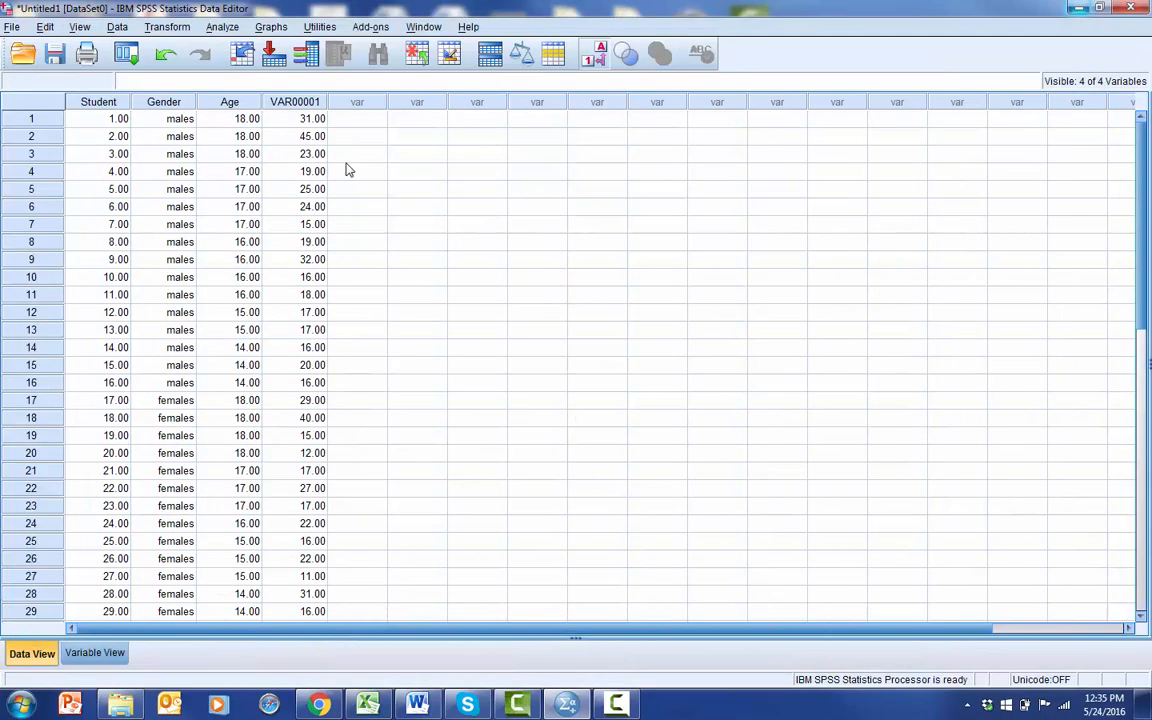
Rename the newly pasted variable as situpscores in its variable definition.
{"action": "double_click", "coordinate": [313, 103]}
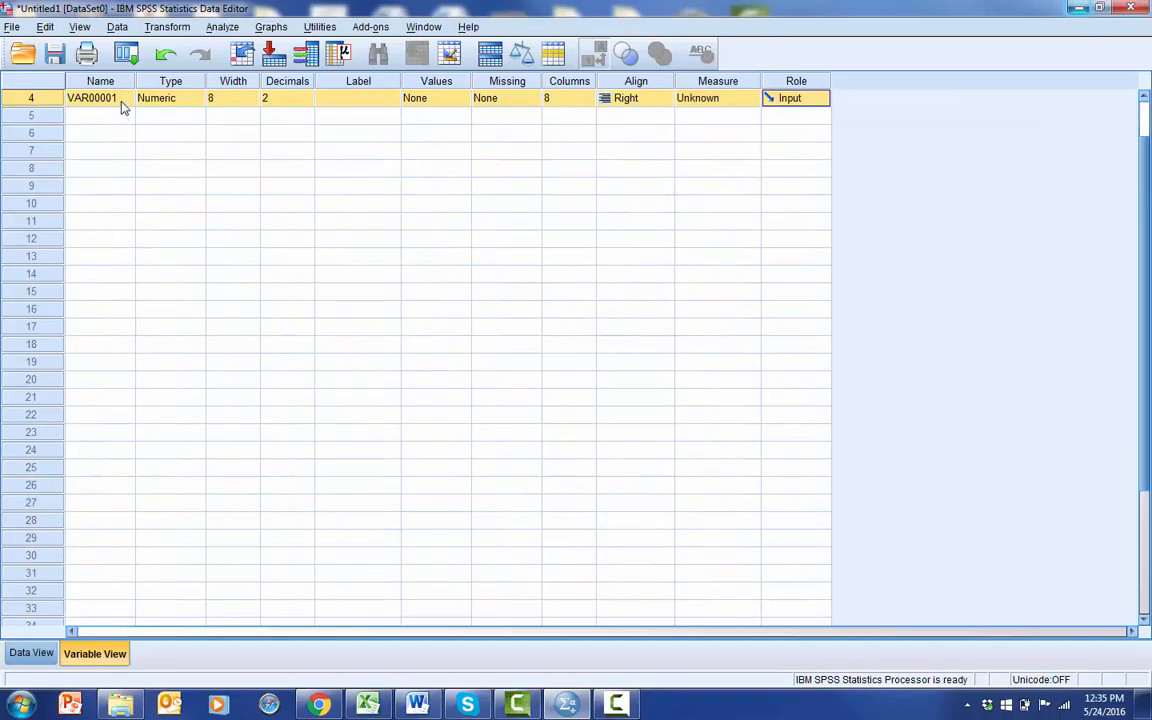
{"action": "left_click", "coordinate": [121, 103]}
{"action": "type", "text": "si"}
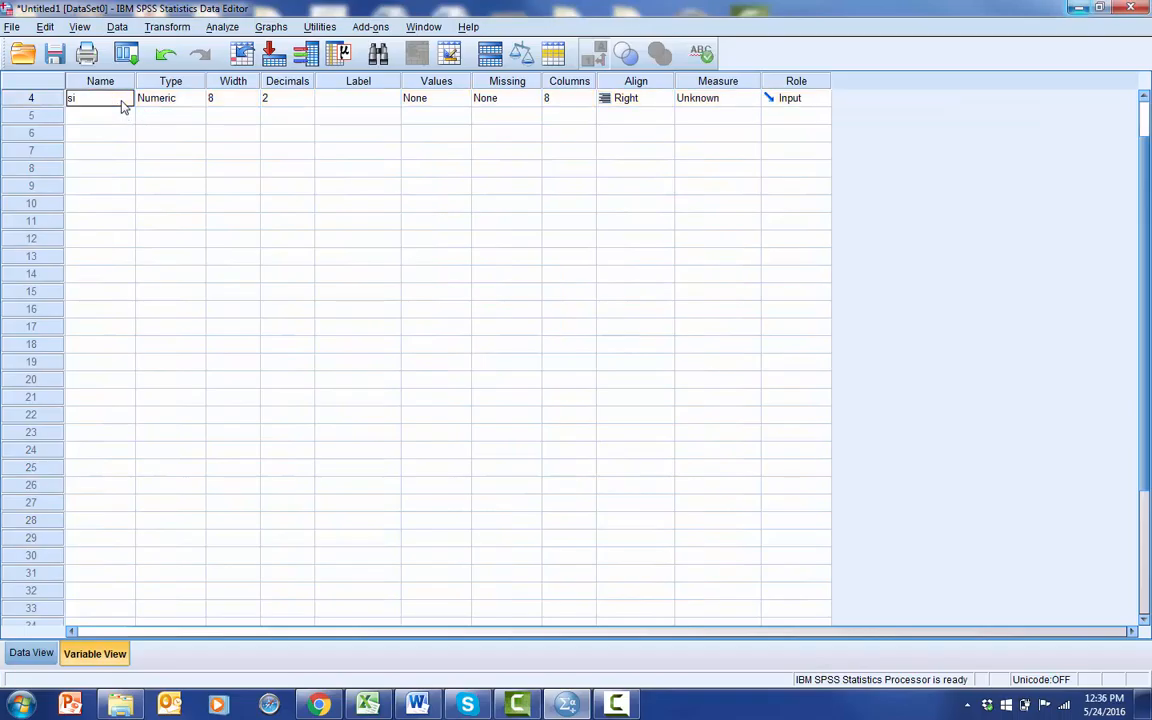
{"action": "type", "text": "tupscores"}
{"action": "left_click", "coordinate": [545, 185]}
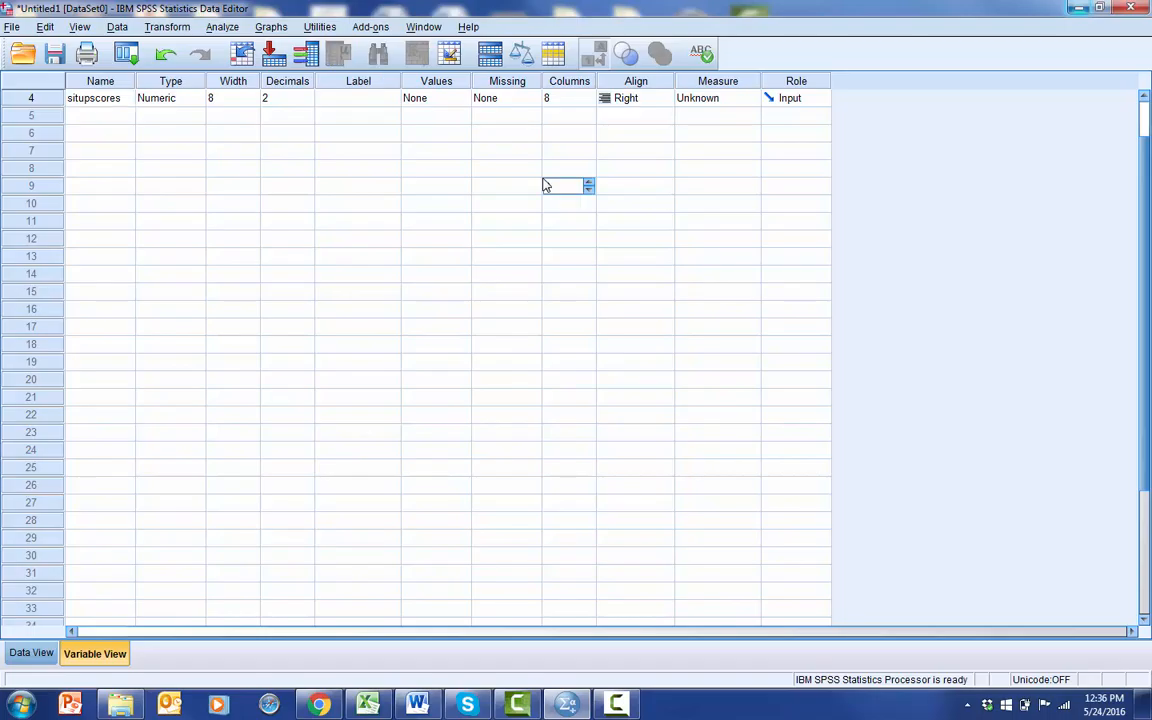
Give the situpscores variable the label "sit scores".
{"action": "left_click", "coordinate": [353, 101]}
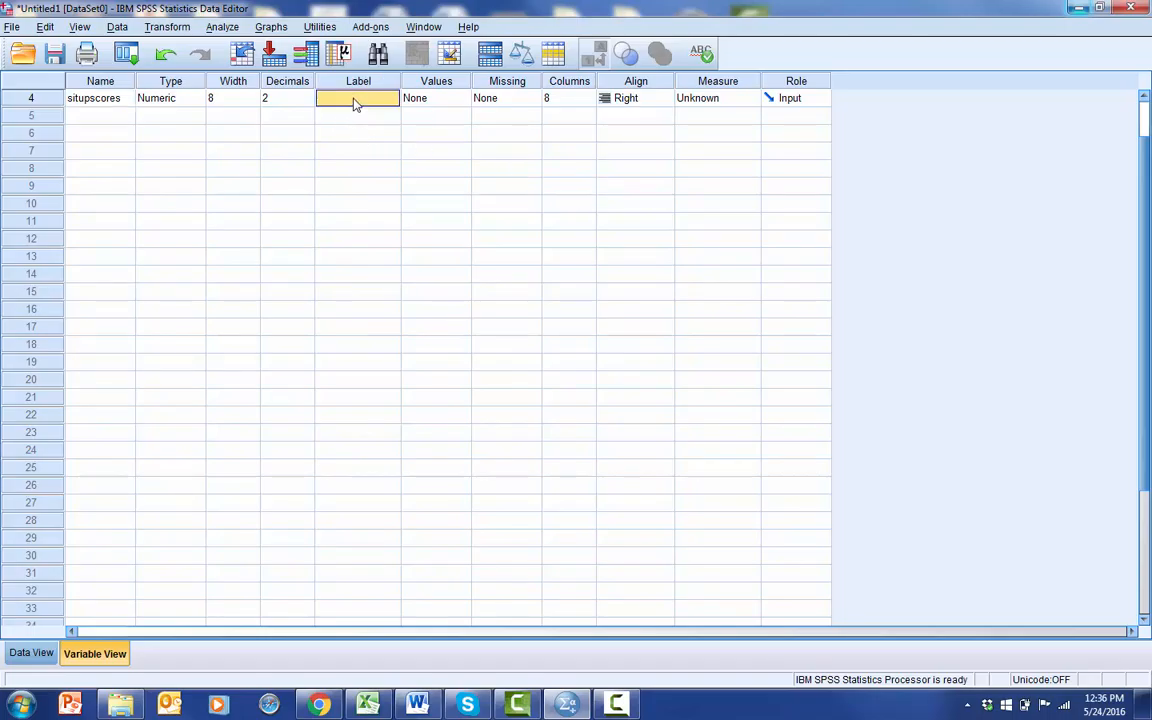
{"action": "left_click", "coordinate": [353, 100]}
{"action": "type", "text": "sup"}
{"action": "key", "text": "BackSpace"}
{"action": "key", "text": "BackSpace"}
{"action": "type", "text": "it scores"}
{"action": "left_click", "coordinate": [352, 121]}
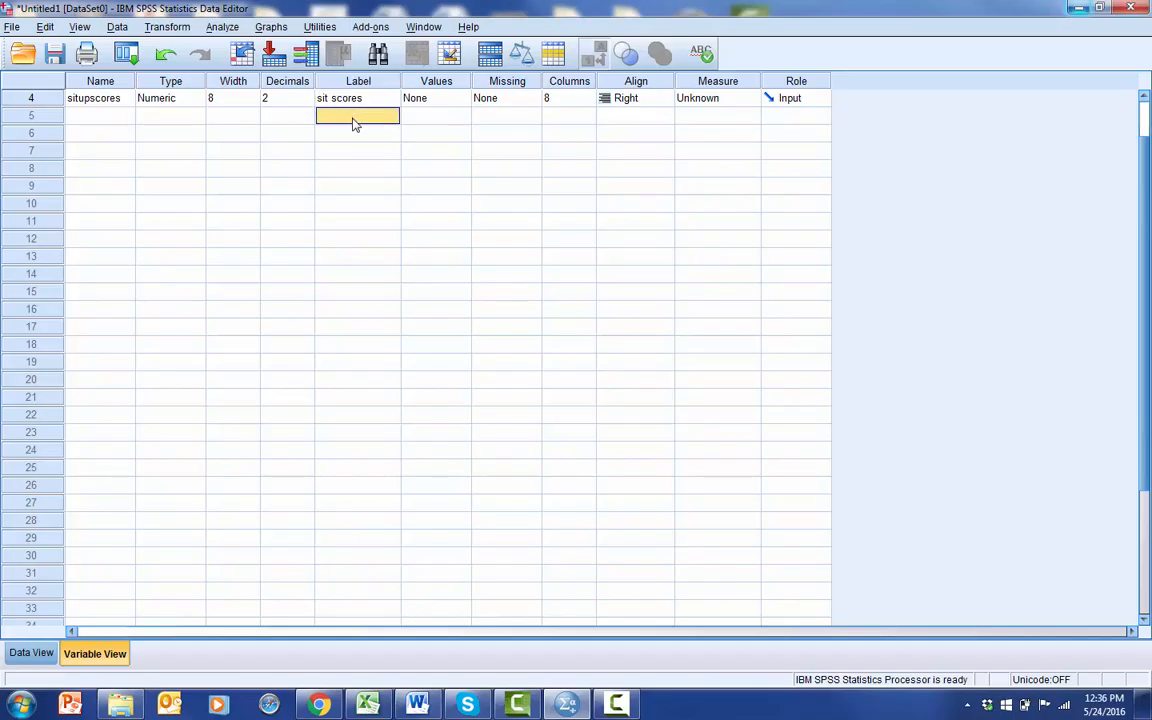
Give the Student variable the label "Id numbers of students" and return to the data.
{"action": "key", "text": "Up"}
{"action": "key", "text": "Up"}
{"action": "key", "text": "Up"}
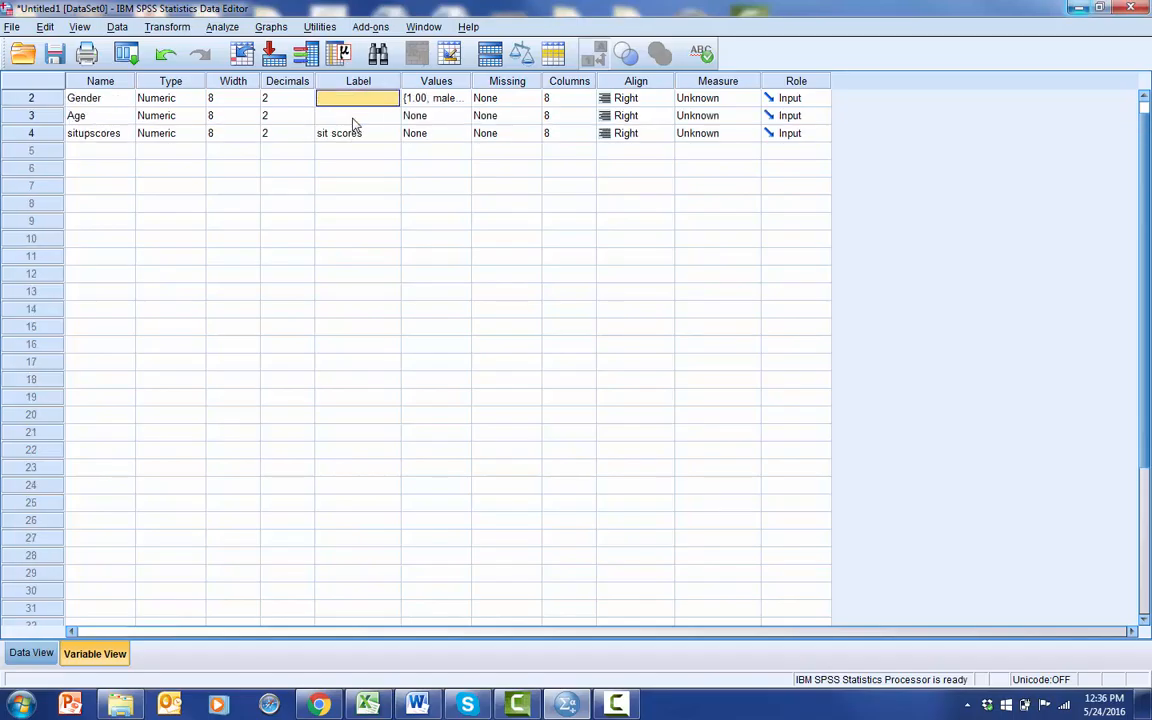
{"action": "key", "text": "Up"}
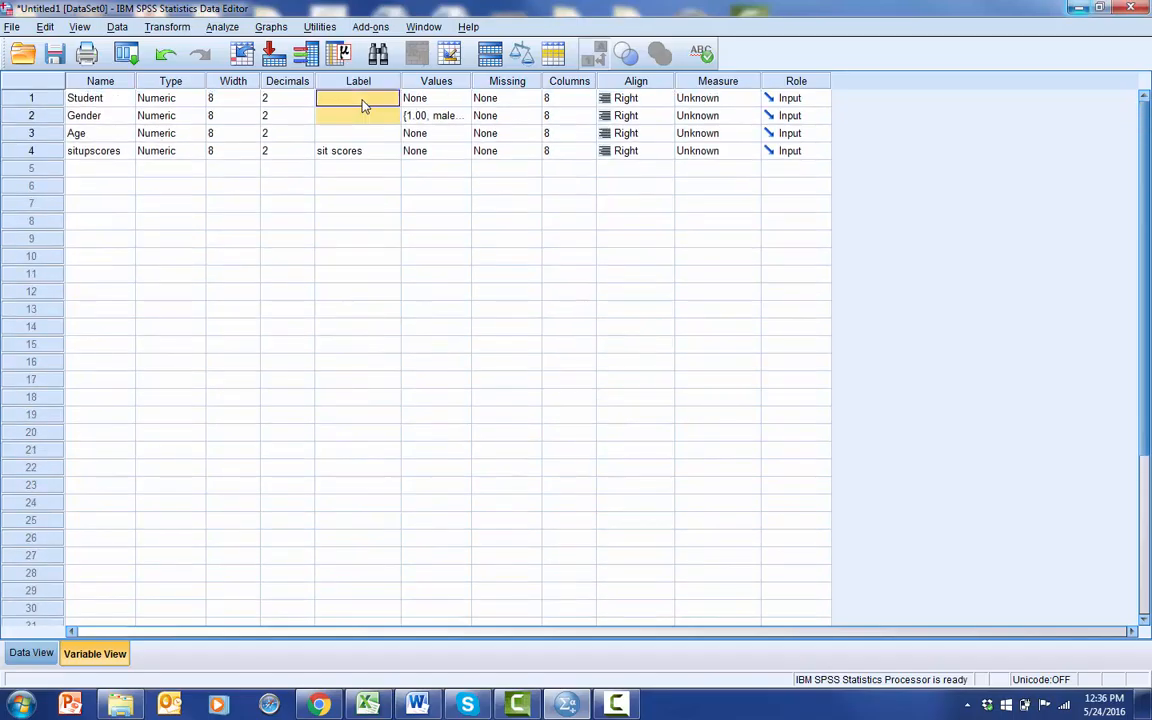
{"action": "left_click", "coordinate": [363, 102]}
{"action": "type", "text": "Id"}
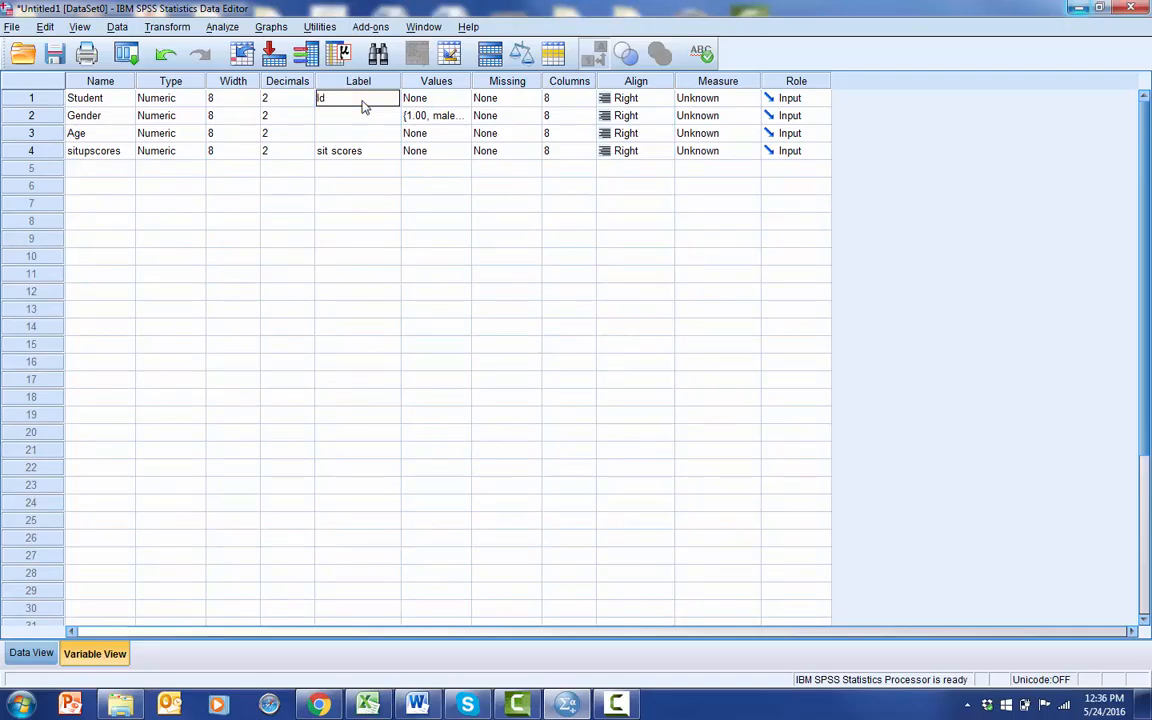
{"action": "type", "text": "snumb"}
{"action": "type", "text": "ers of students"}
{"action": "left_click", "coordinate": [31, 653]}
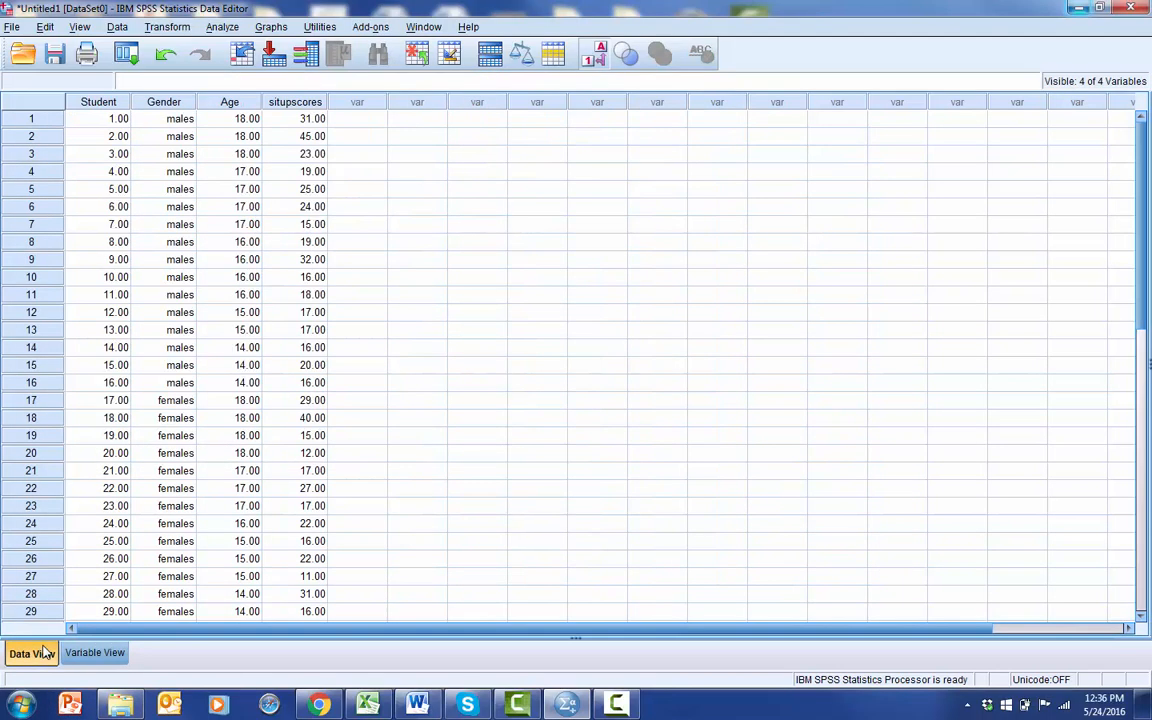
{"action": "left_click", "coordinate": [415, 470]}
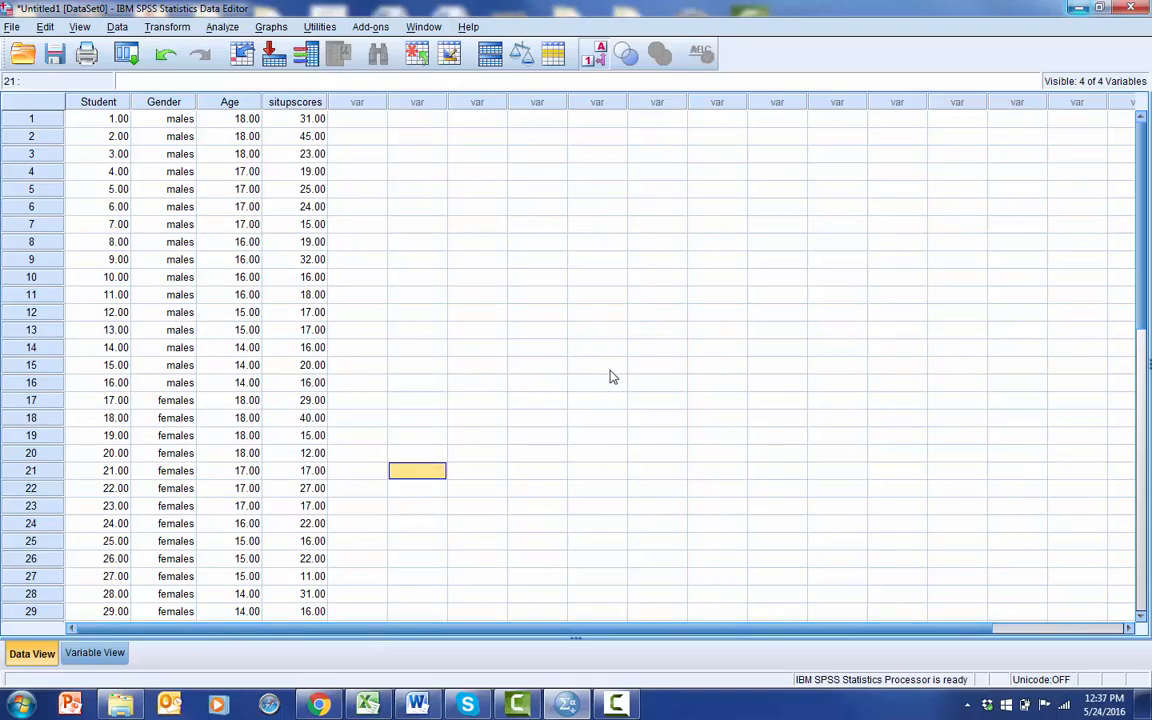
Start Select Cases with the If condition is satisfied option and open its condition editor.
{"action": "left_click", "coordinate": [168, 28]}
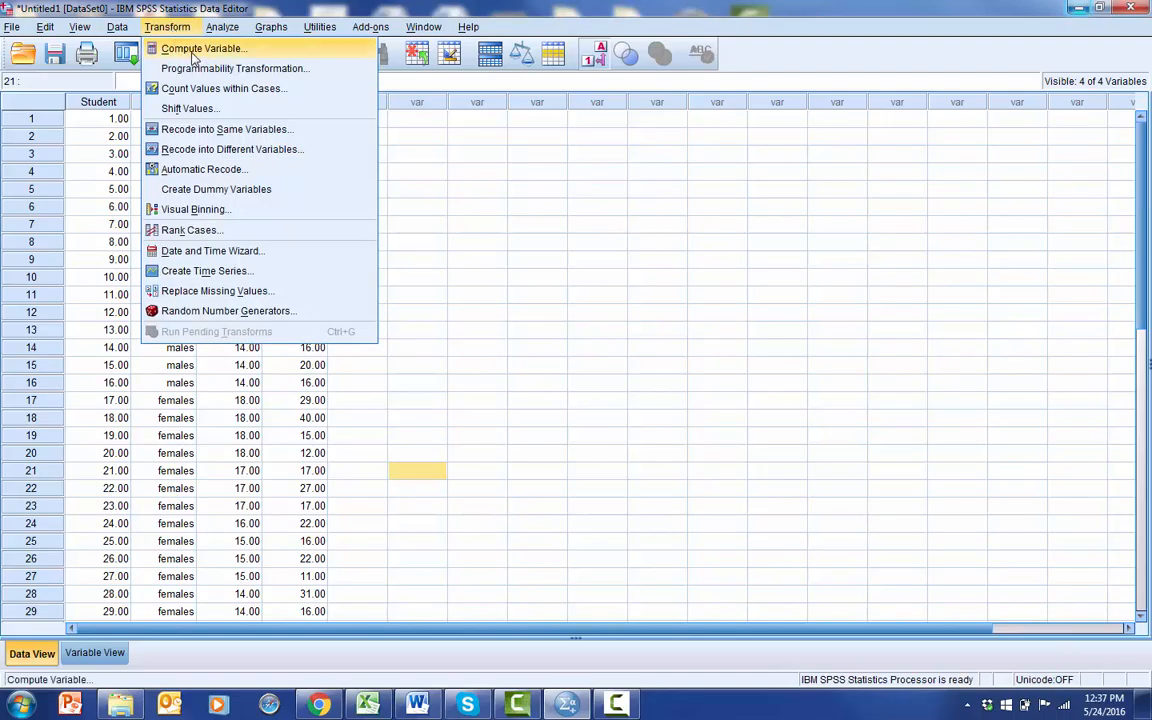
{"action": "mouse_move", "coordinate": [120, 30]}
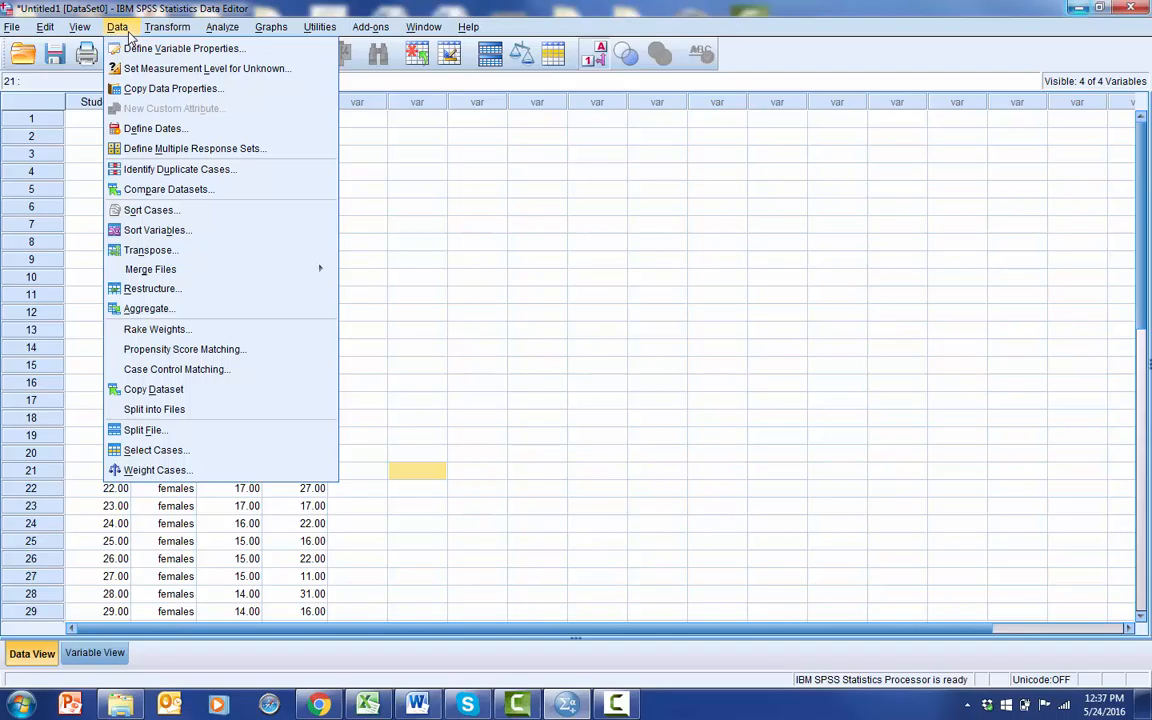
{"action": "left_click", "coordinate": [140, 453]}
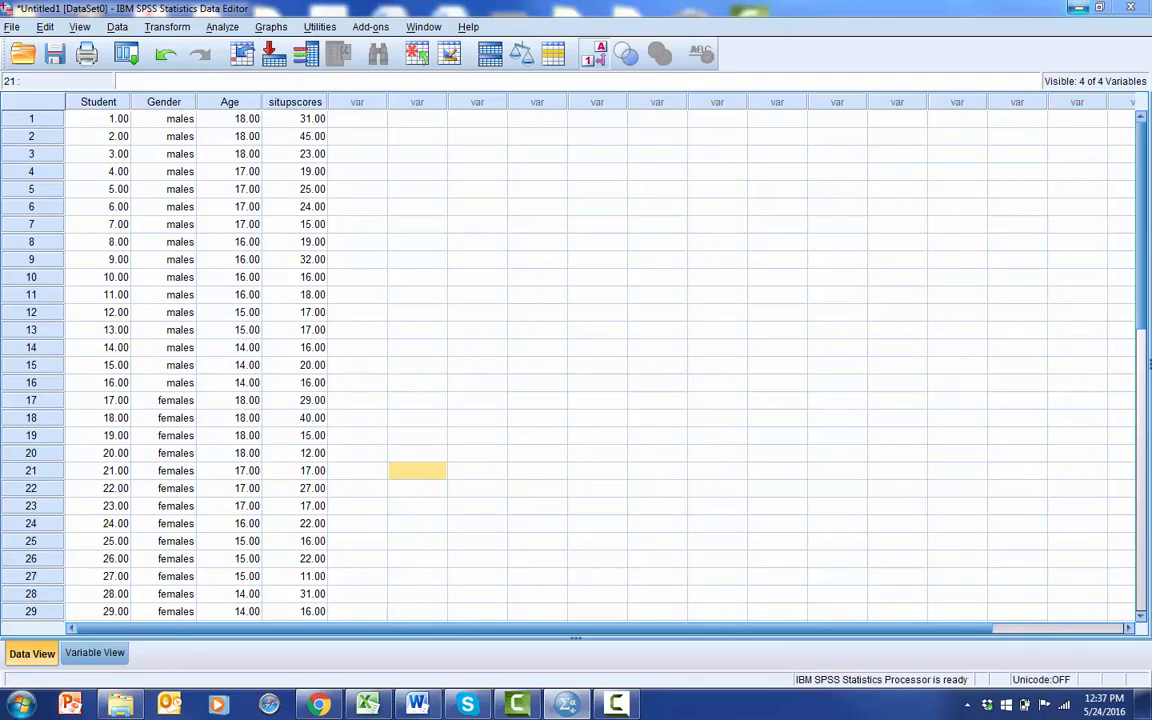
{"action": "left_click_drag", "start_coordinate": [2, 140], "coordinate": [618, 165]}
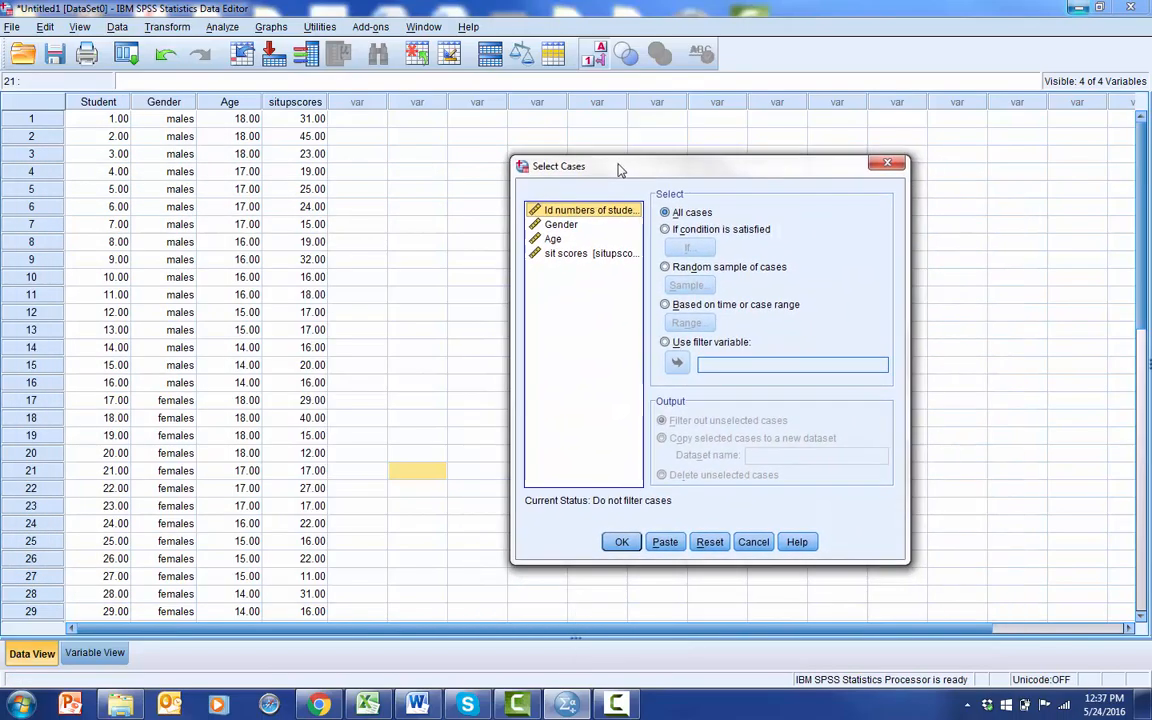
{"action": "left_click", "coordinate": [666, 230]}
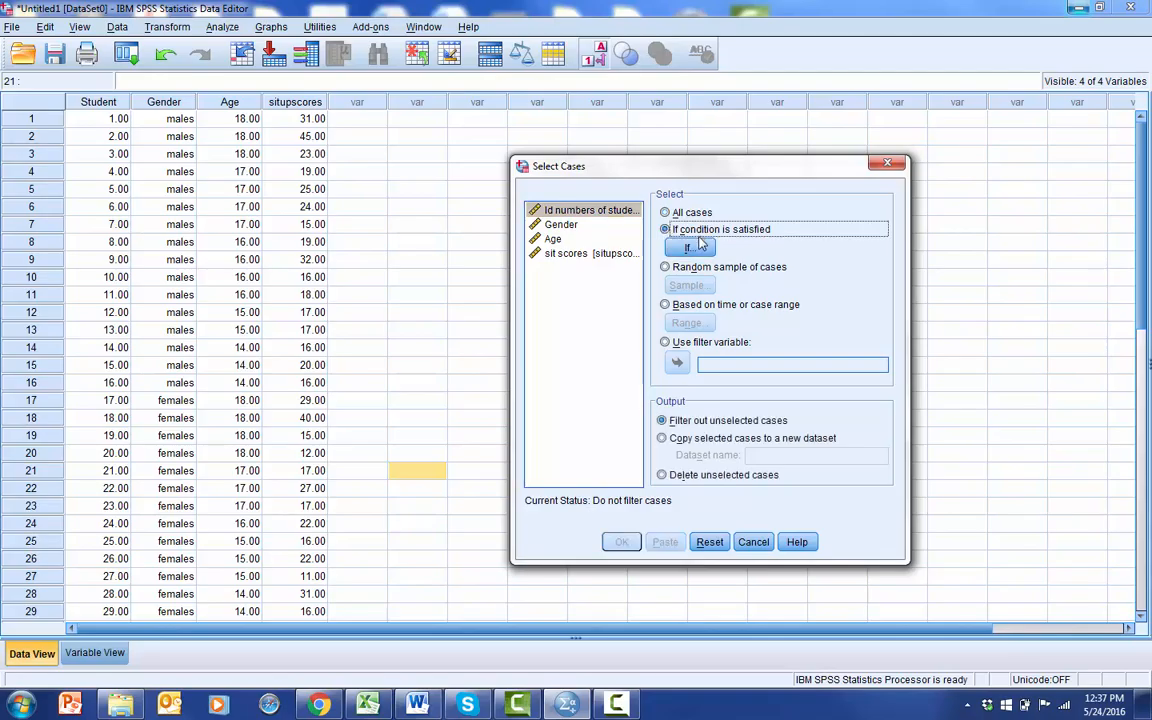
{"action": "left_click", "coordinate": [697, 251]}
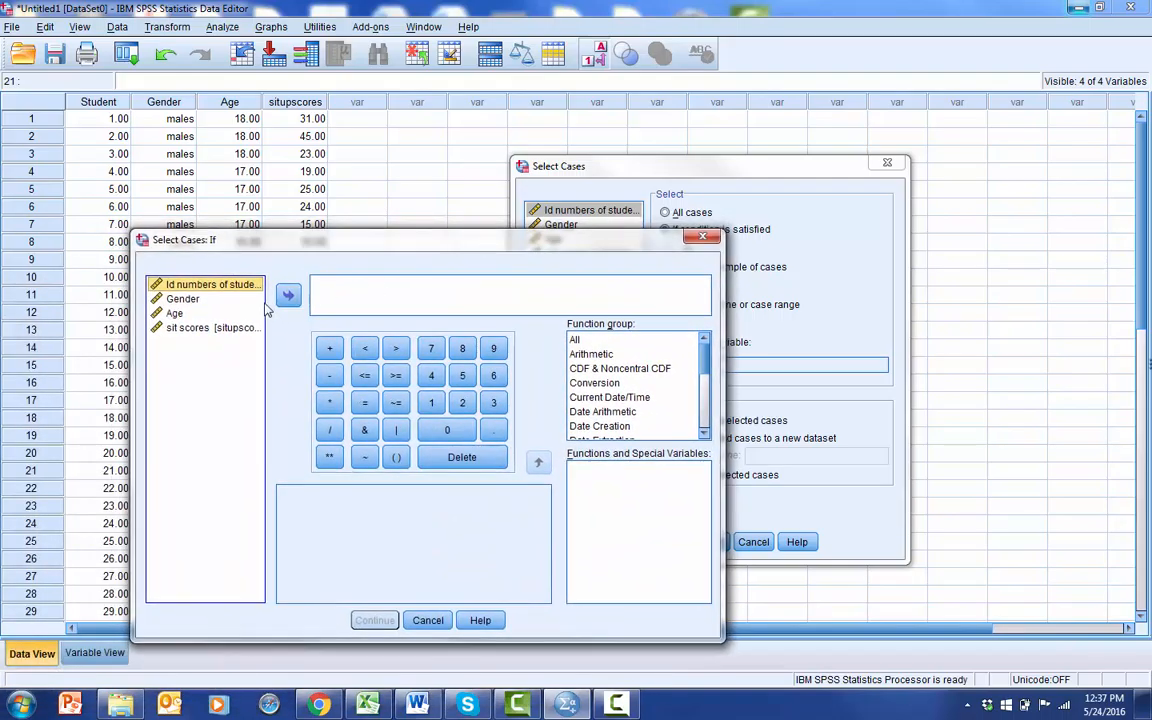
Filter the cases with the condition Gender = 1, then get the output window out of the way.
{"action": "left_click", "coordinate": [194, 302]}
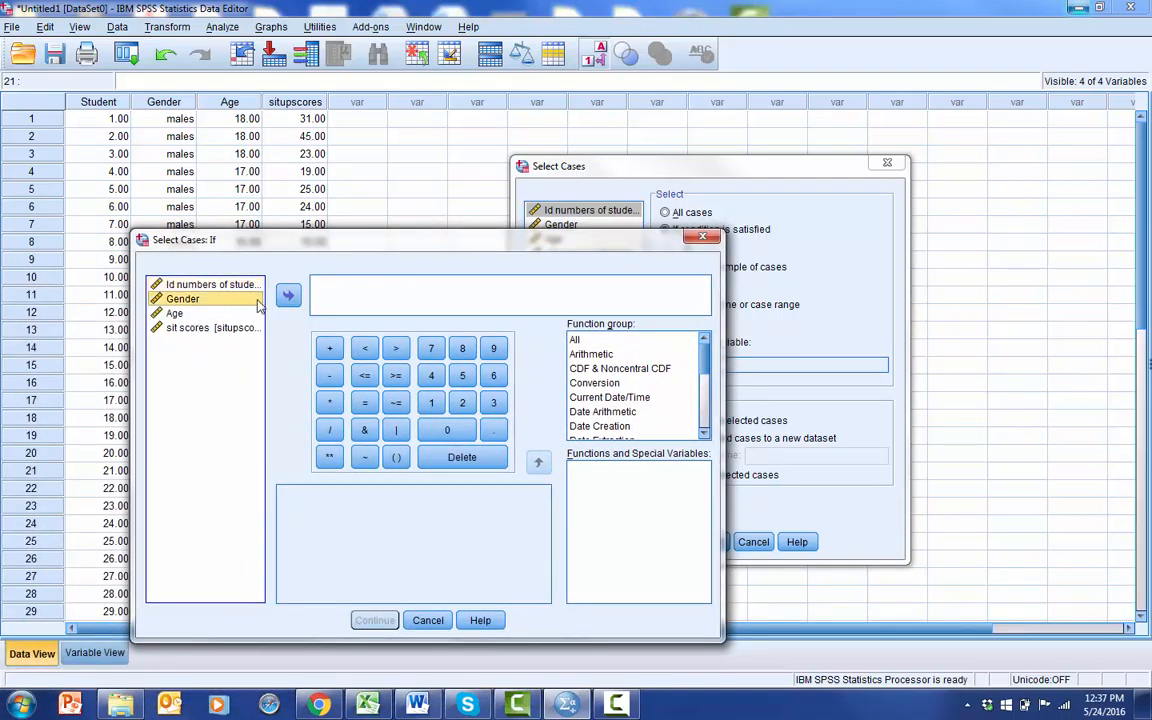
{"action": "left_click", "coordinate": [289, 297]}
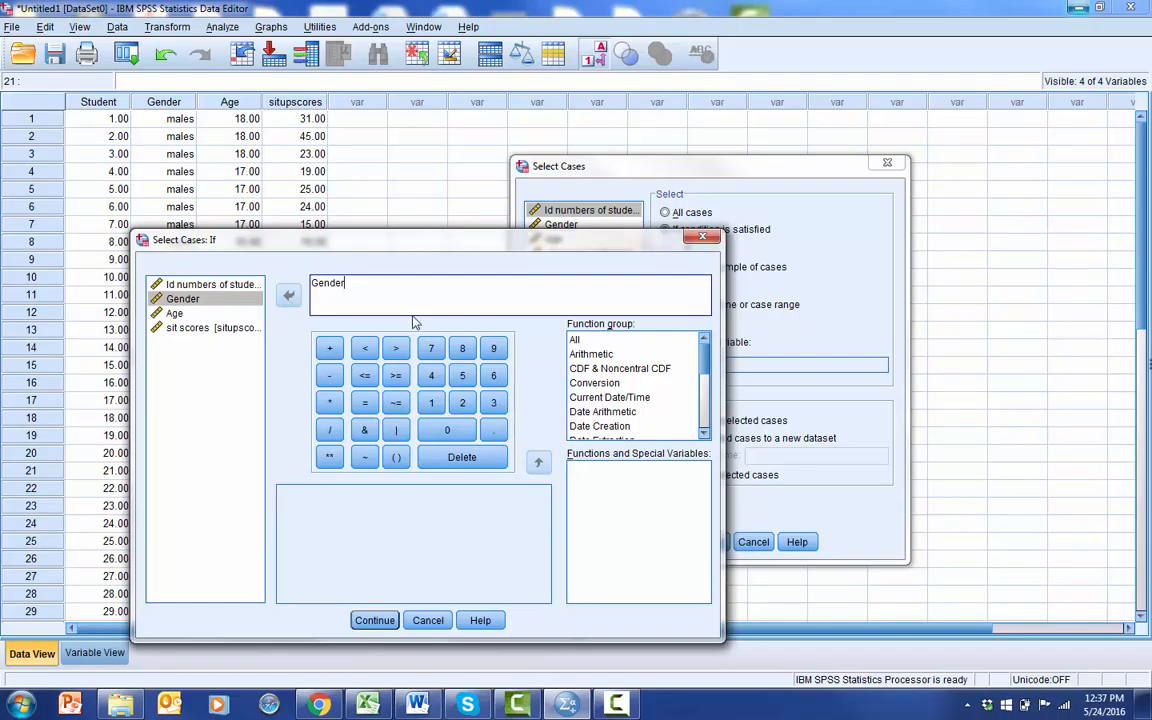
{"action": "type", "text": "1"}
{"action": "left_click", "coordinate": [375, 620]}
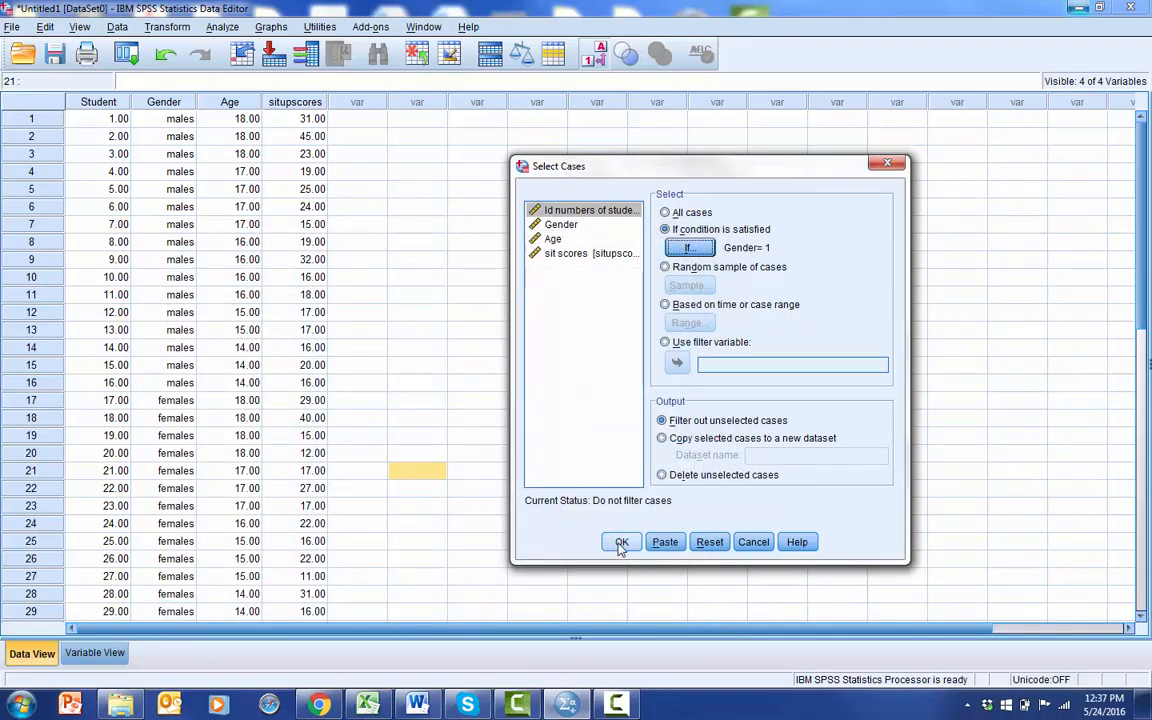
{"action": "left_click", "coordinate": [620, 543]}
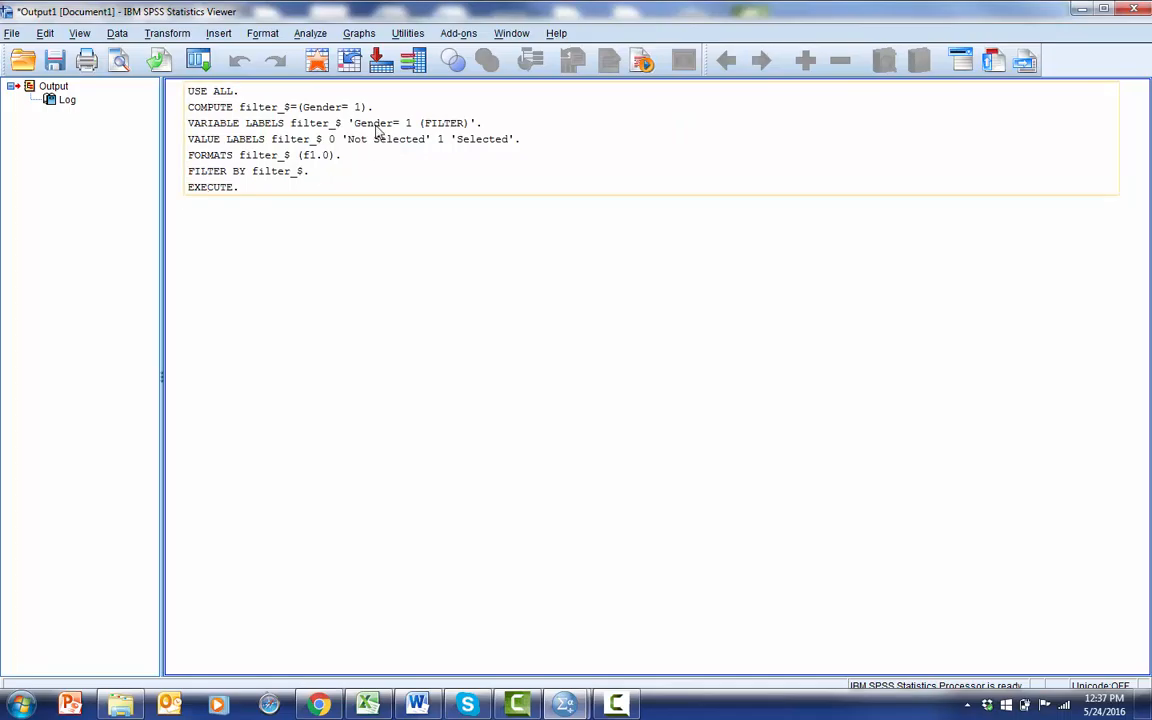
{"action": "left_click", "coordinate": [1082, 10]}
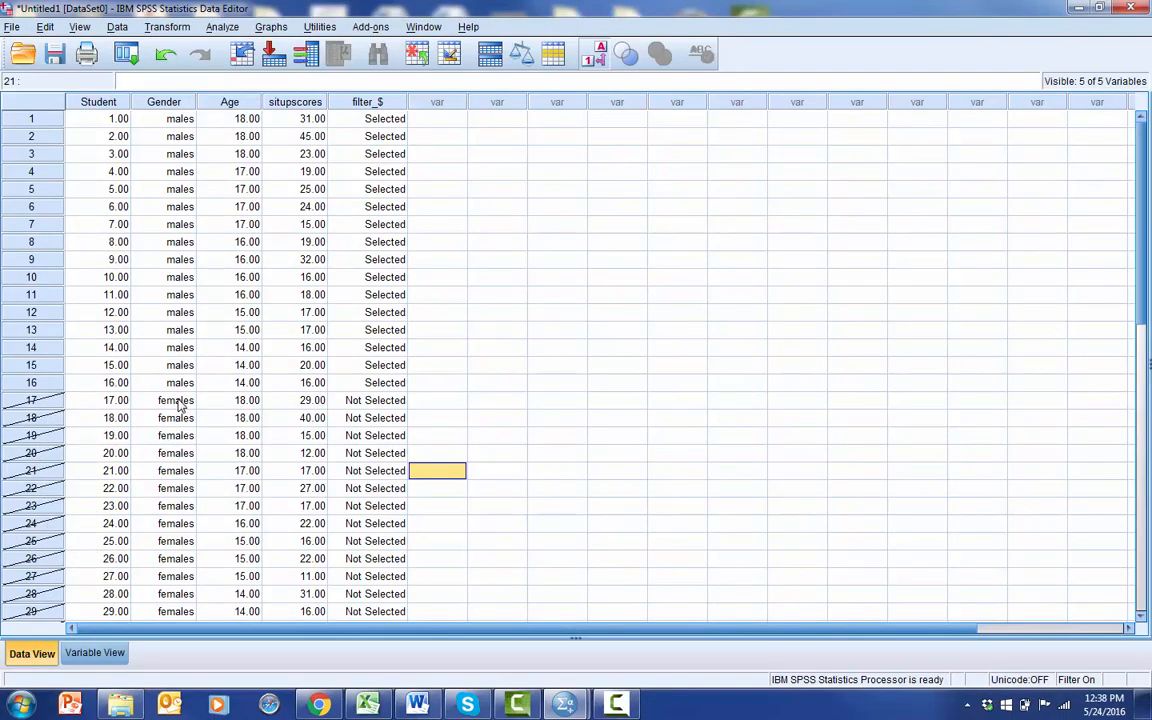
Examine the Gender values of the filtered-out and selected cases and the Age values of the selected males.
{"action": "left_click_drag", "start_coordinate": [175, 402], "coordinate": [176, 578]}
{"action": "left_click", "coordinate": [508, 505]}
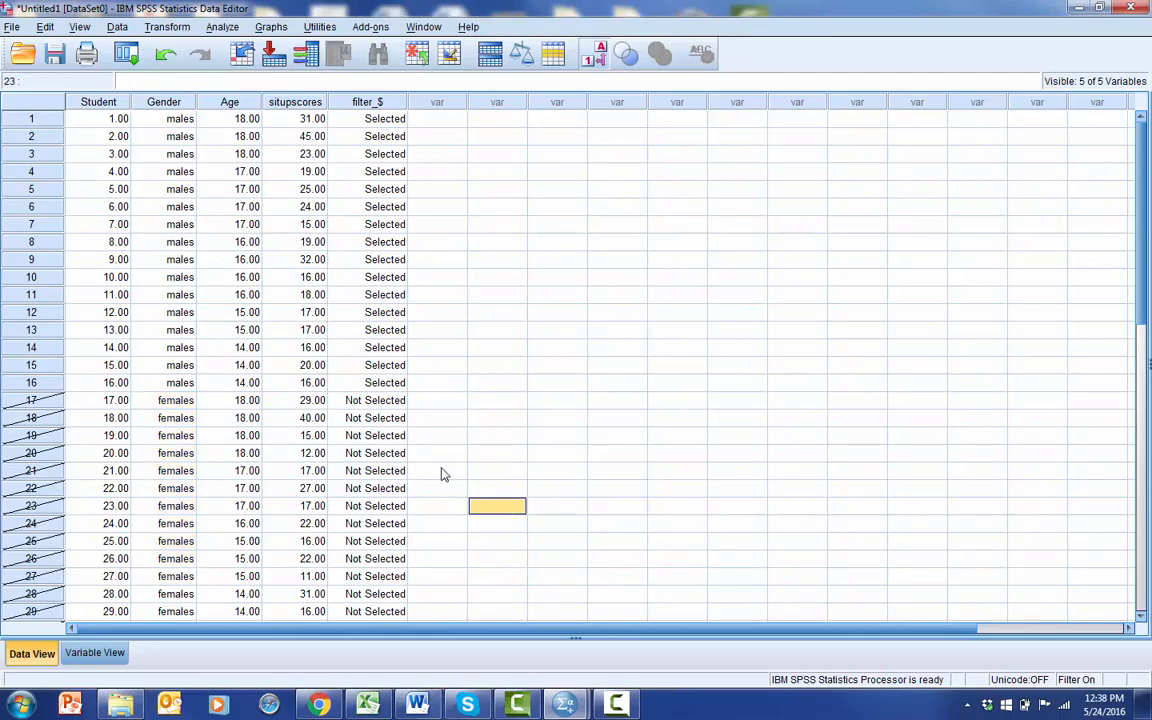
{"action": "left_click_drag", "start_coordinate": [176, 382], "coordinate": [161, 98]}
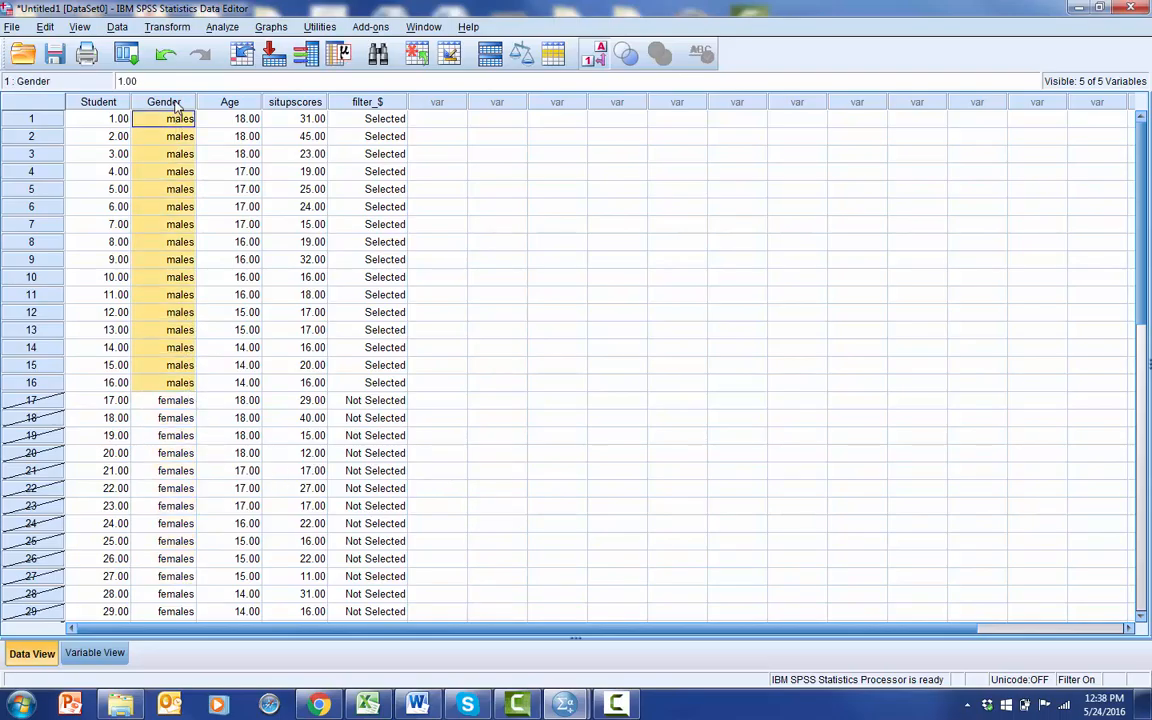
{"action": "left_click", "coordinate": [566, 389]}
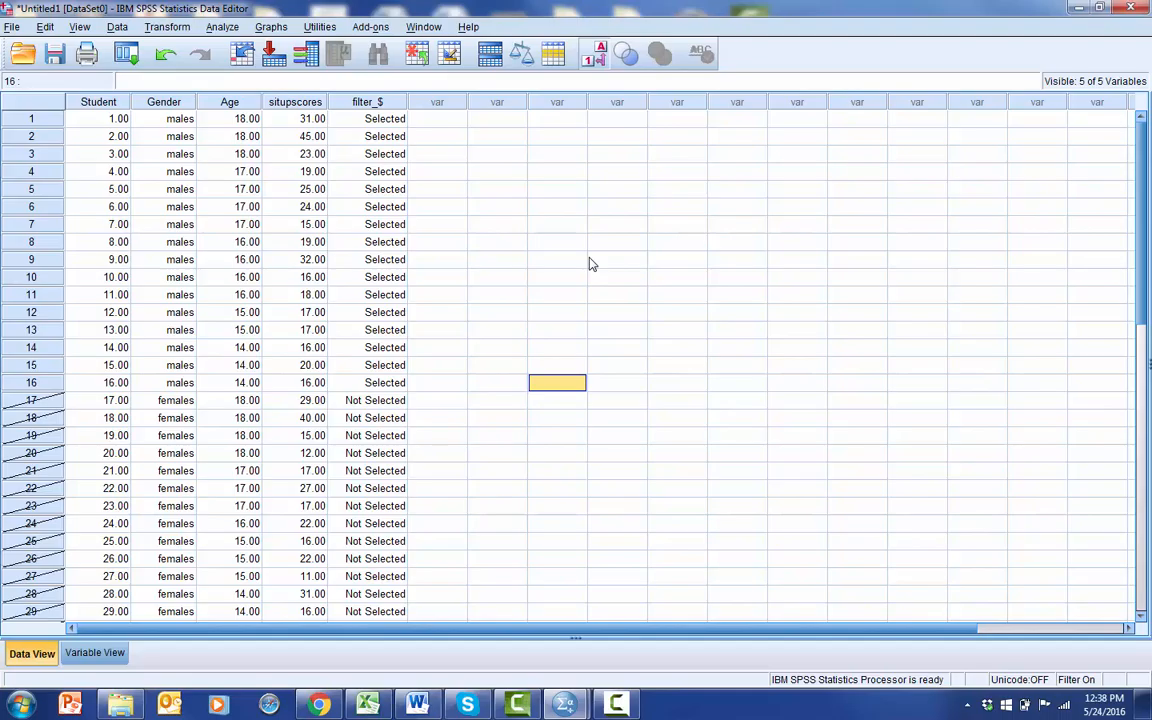
{"action": "left_click_drag", "start_coordinate": [238, 382], "coordinate": [225, 118]}
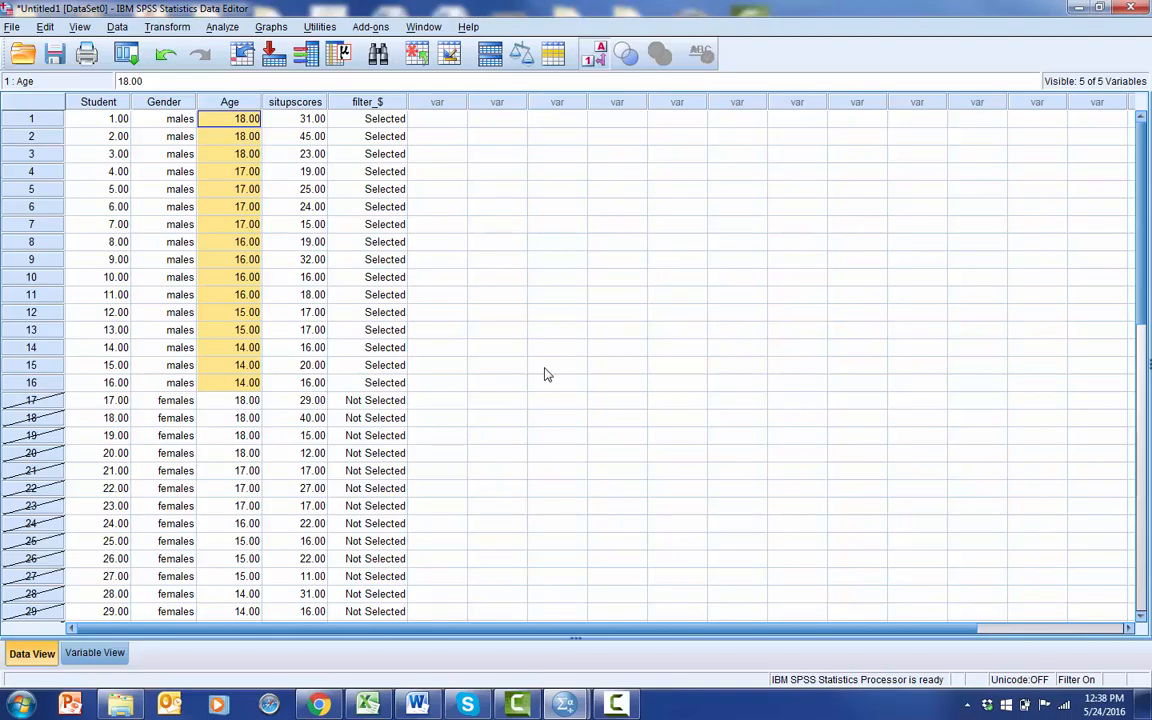
{"action": "left_click", "coordinate": [583, 295]}
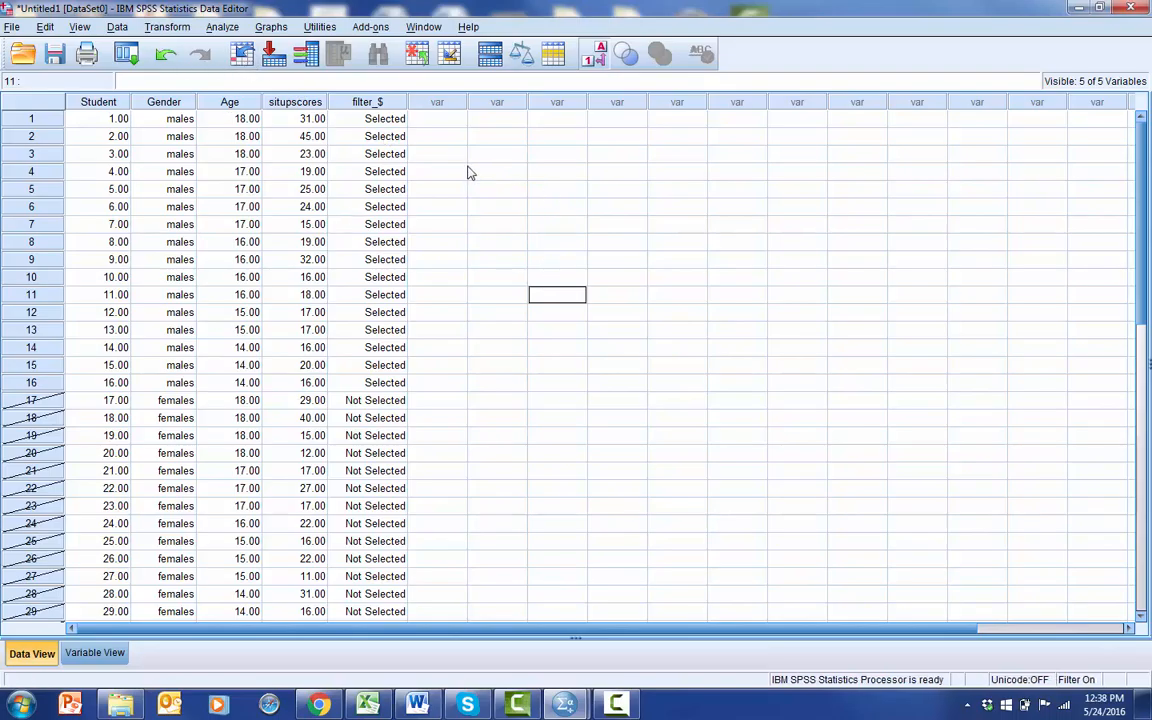
Start a One-Sample T Test and assign the sit scores variable as the test variable.
{"action": "left_click", "coordinate": [216, 33]}
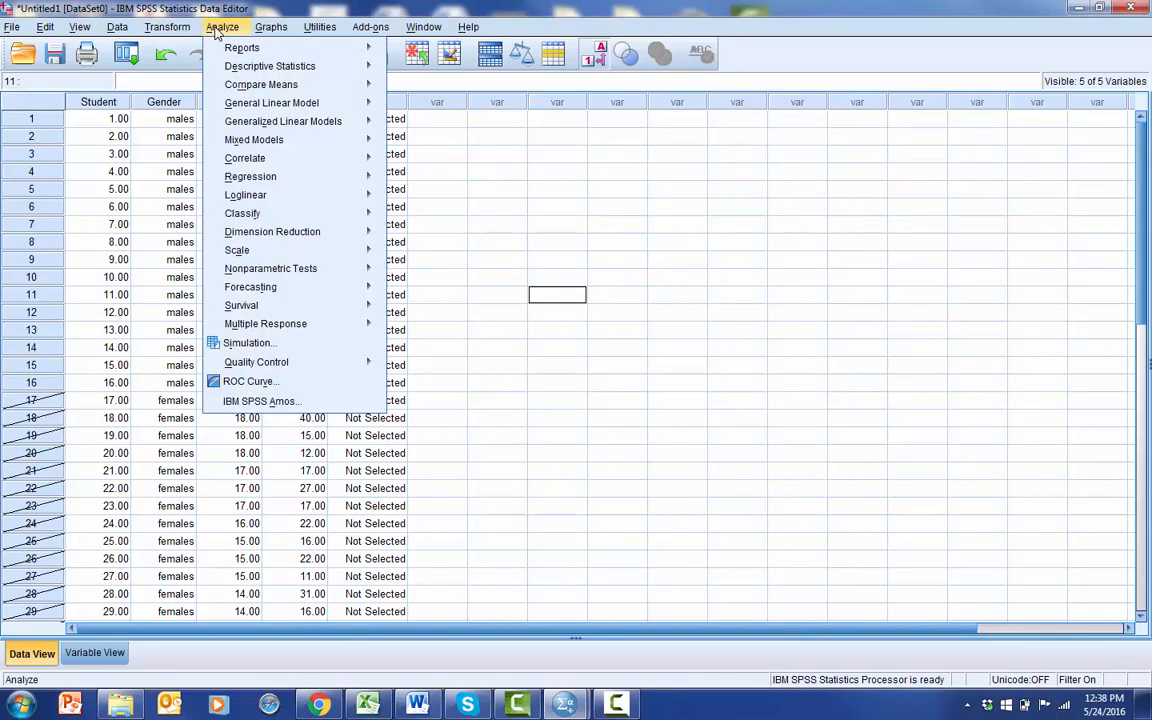
{"action": "mouse_move", "coordinate": [263, 121]}
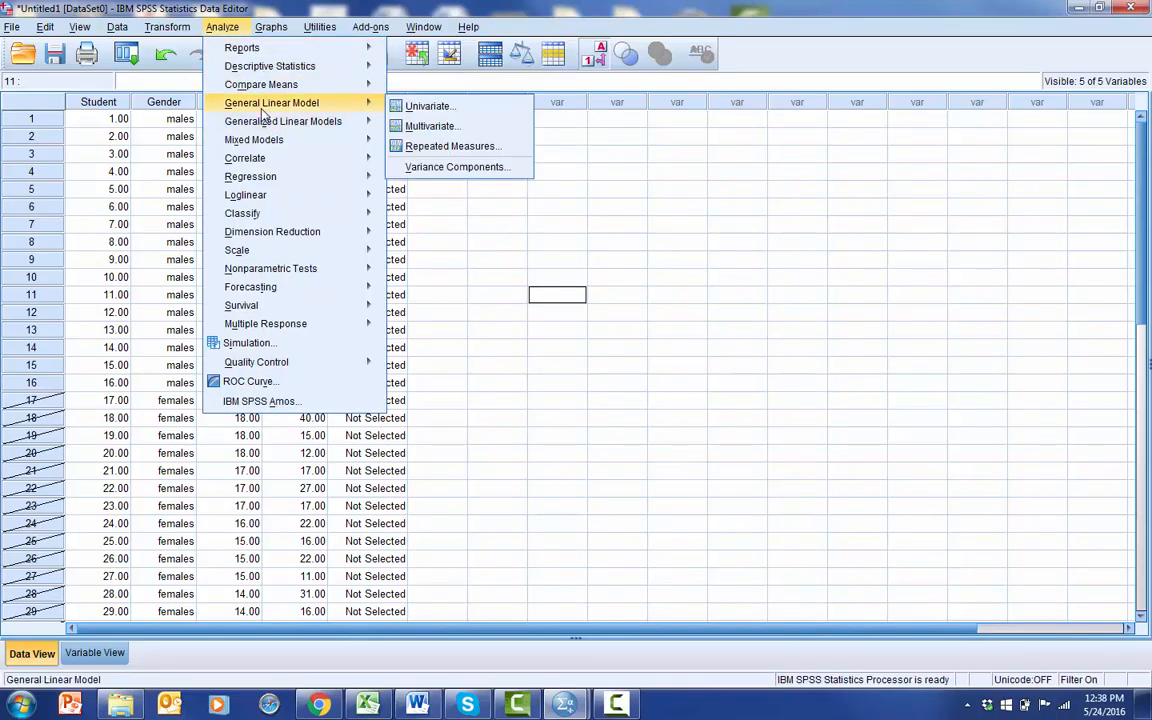
{"action": "mouse_move", "coordinate": [290, 84]}
{"action": "left_click", "coordinate": [424, 106]}
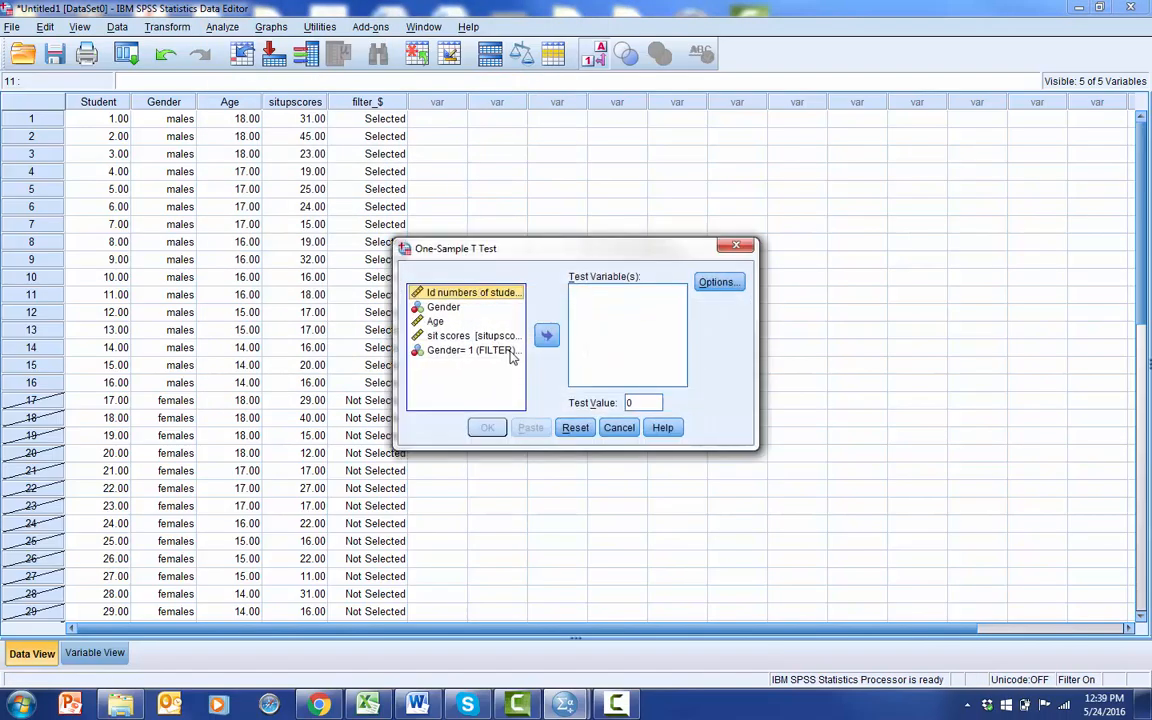
{"action": "left_click", "coordinate": [462, 336]}
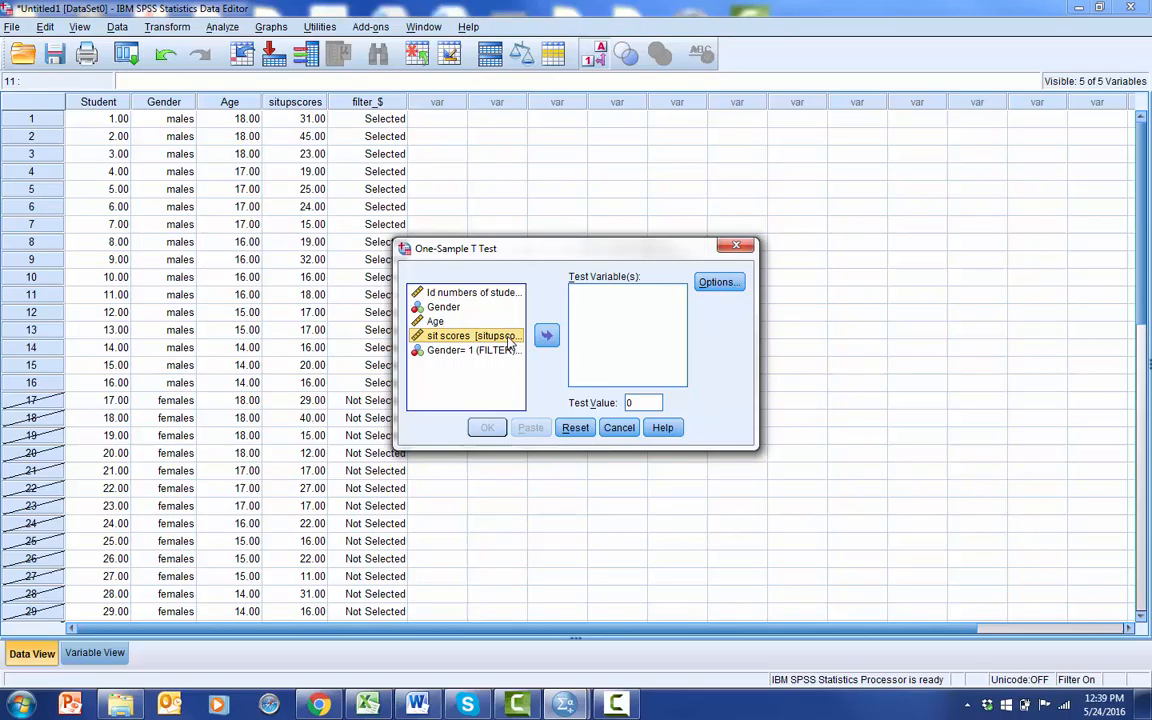
{"action": "left_click", "coordinate": [547, 337]}
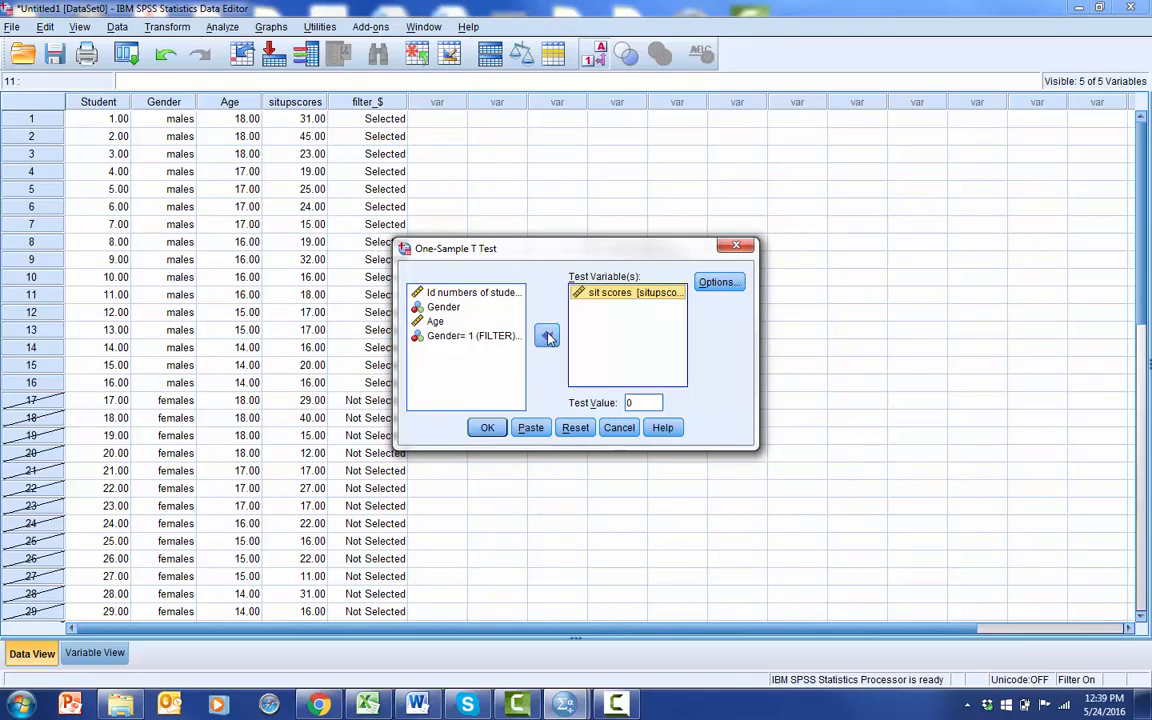
Set the test value to 38 and run the t test after checking its confidence interval options.
{"action": "double_click", "coordinate": [629, 402]}
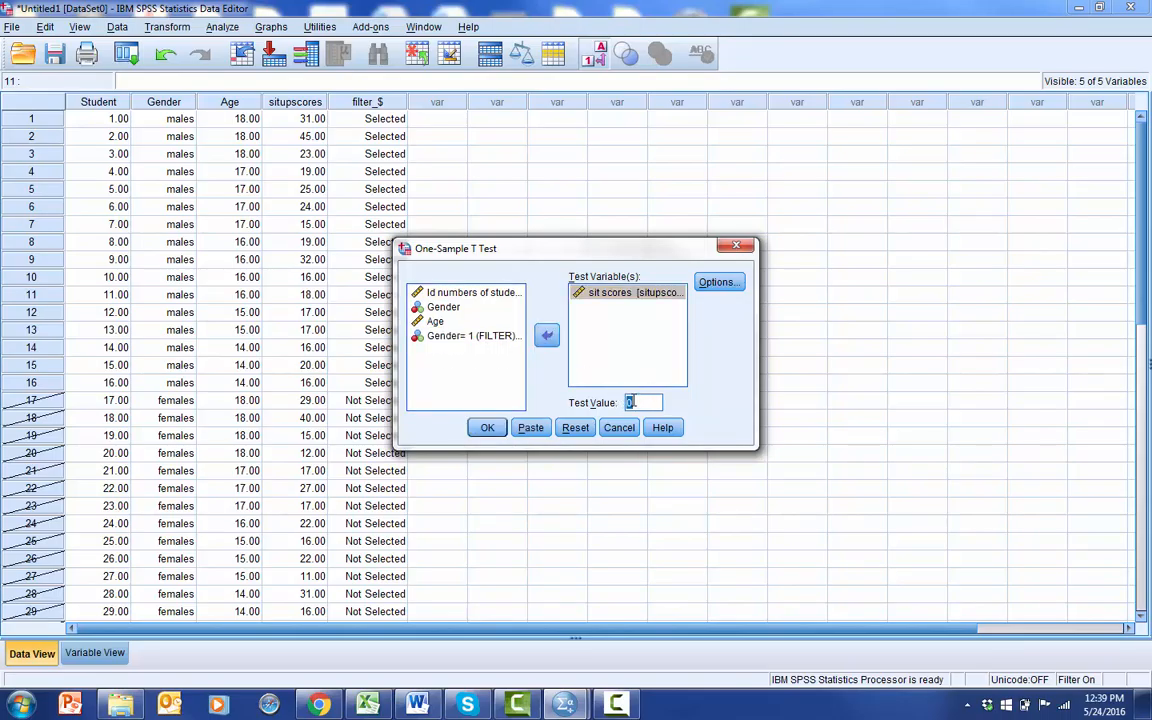
{"action": "type", "text": "38"}
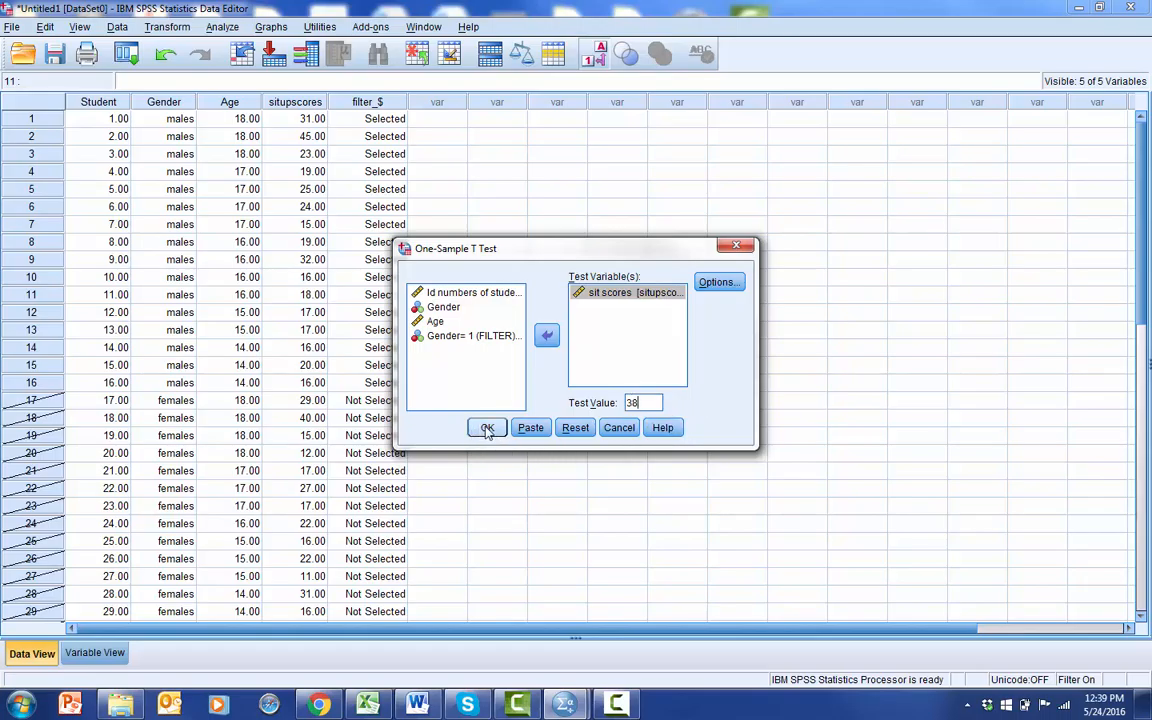
{"action": "left_click", "coordinate": [718, 282]}
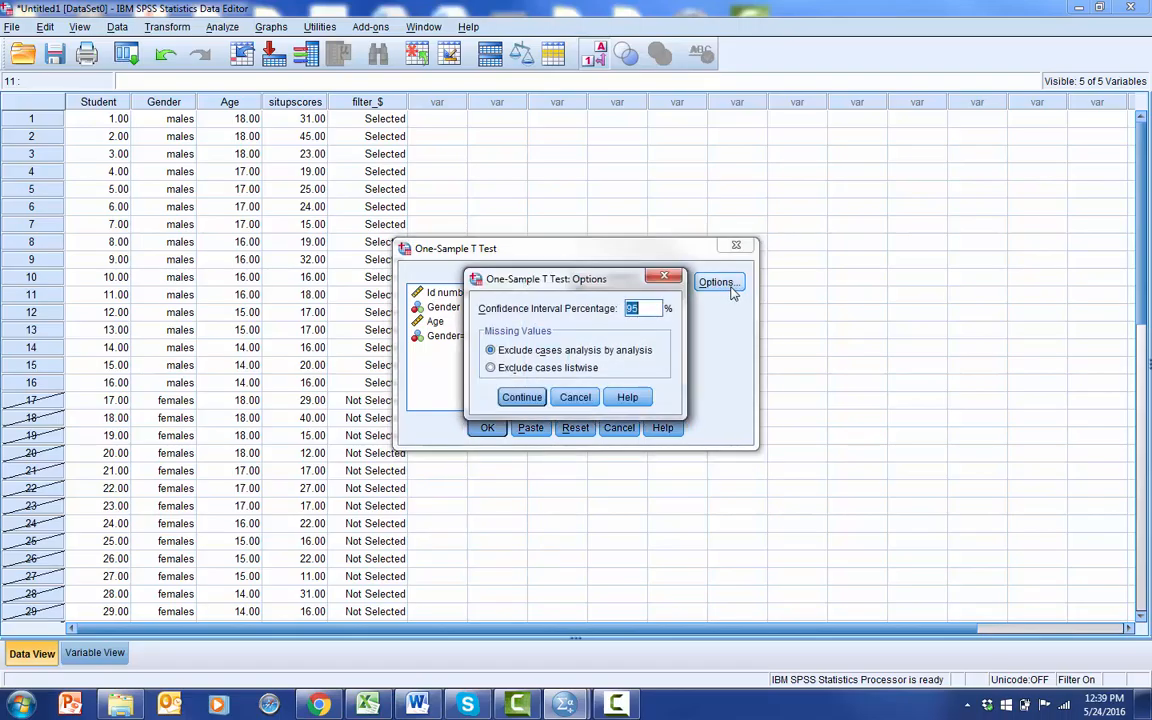
{"action": "left_click", "coordinate": [660, 280]}
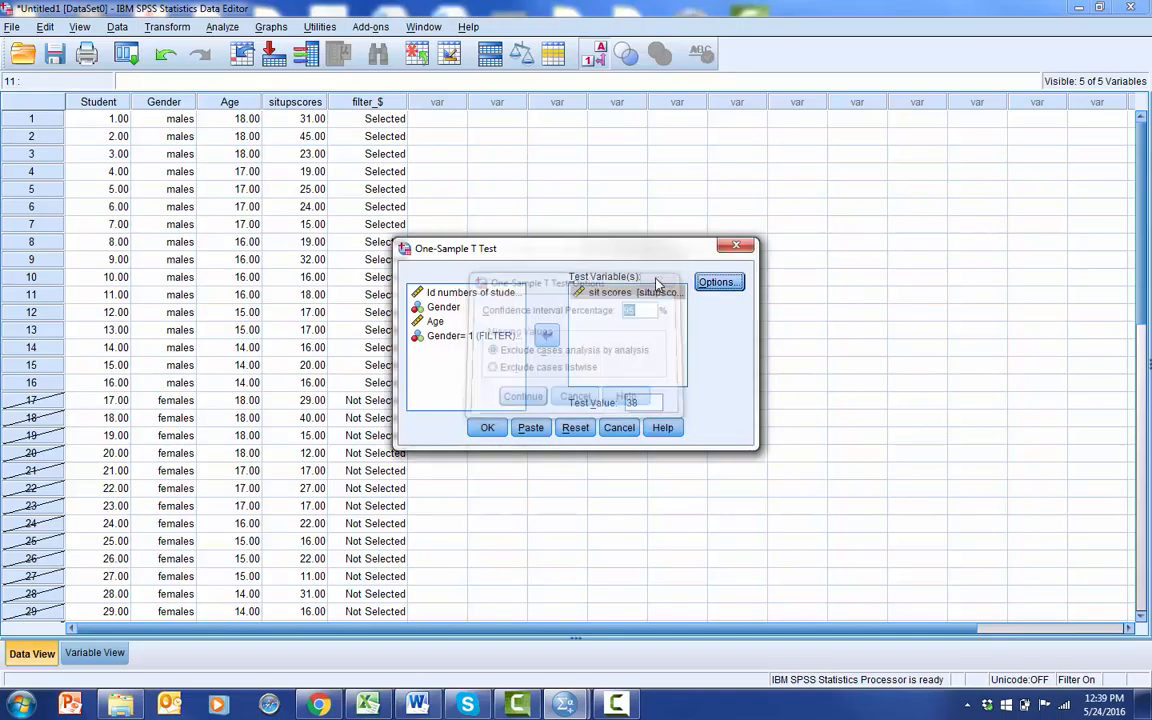
{"action": "left_click", "coordinate": [500, 432]}
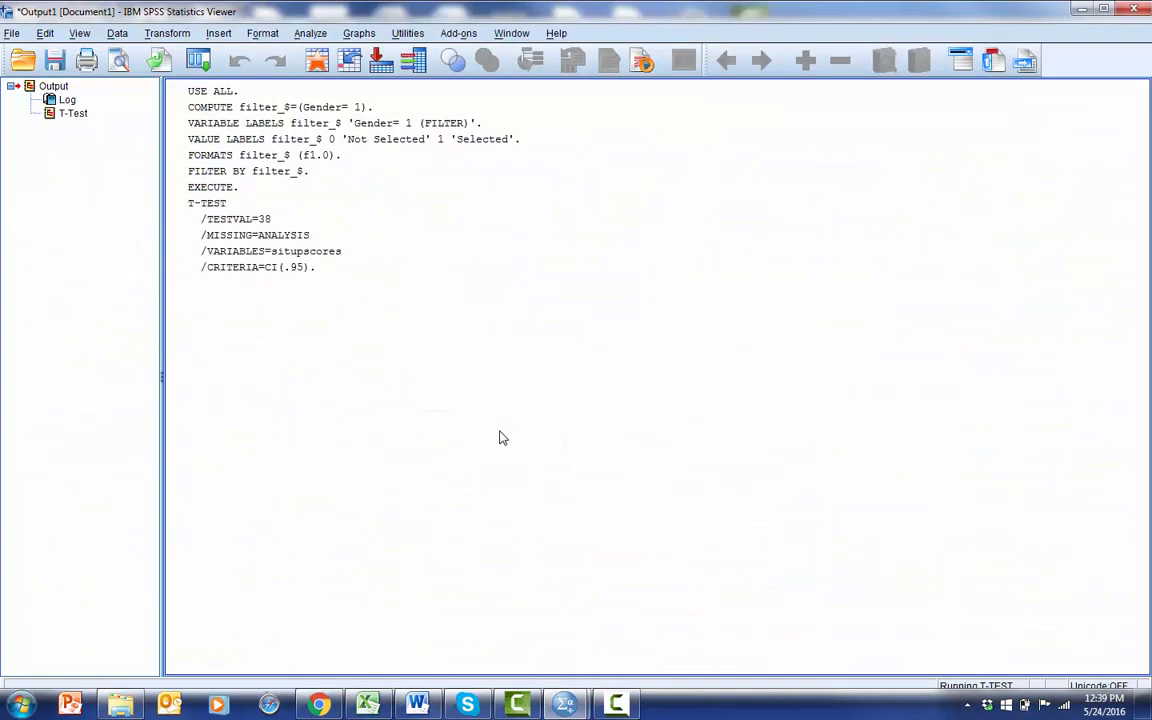